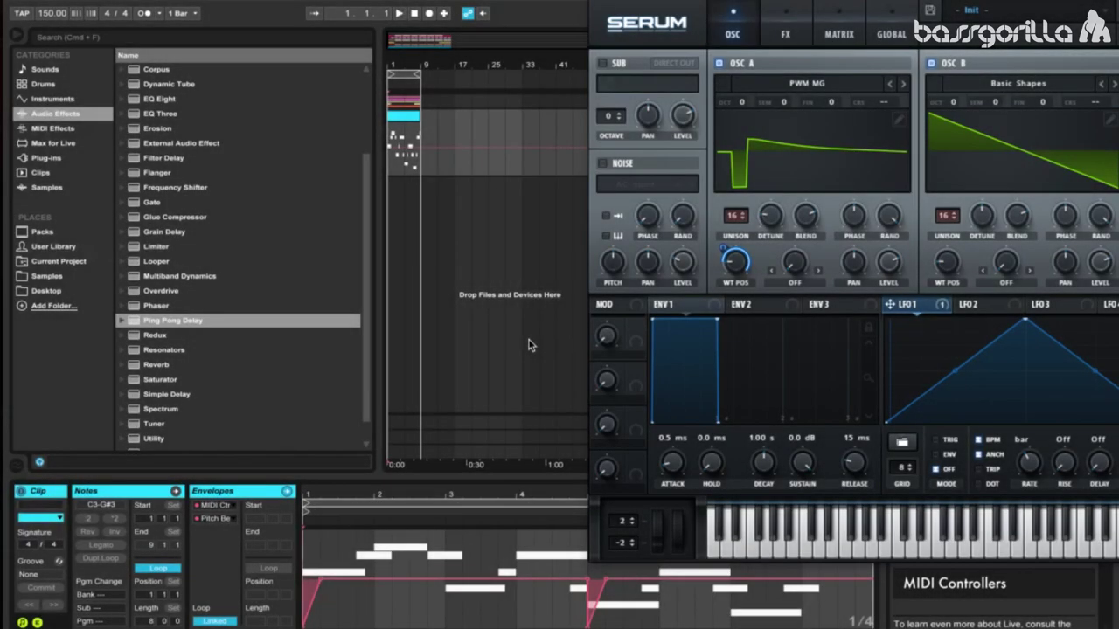
Preview the finished lead clip, then reset Serum to its Init preset
{"action": "left_click", "coordinate": [399, 16]}
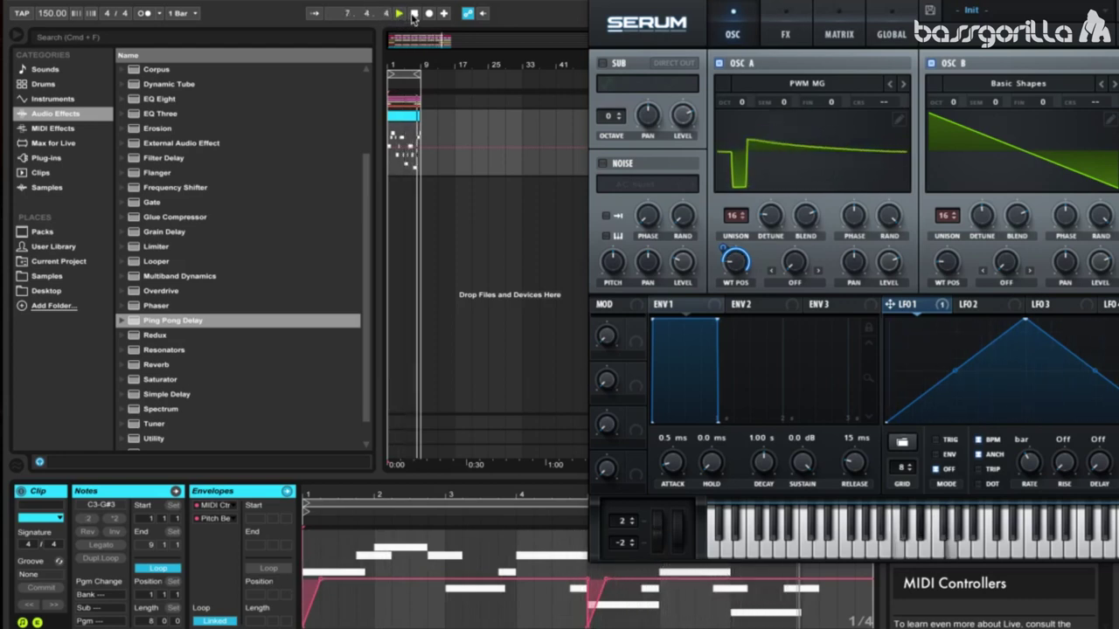
{"action": "left_click", "coordinate": [415, 15]}
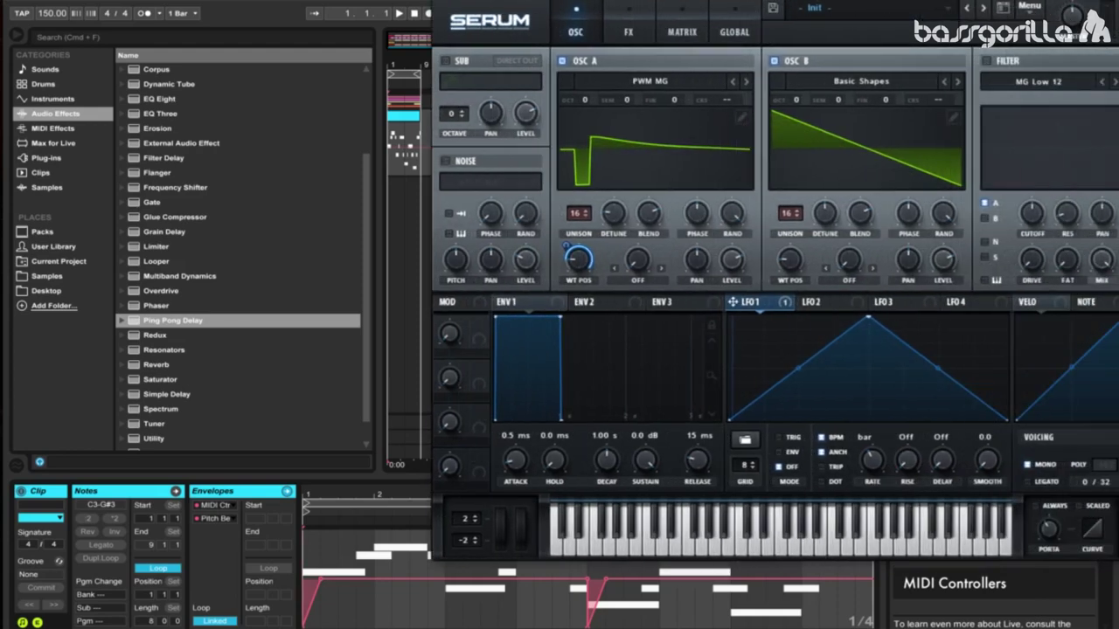
{"action": "left_click", "coordinate": [1036, 7]}
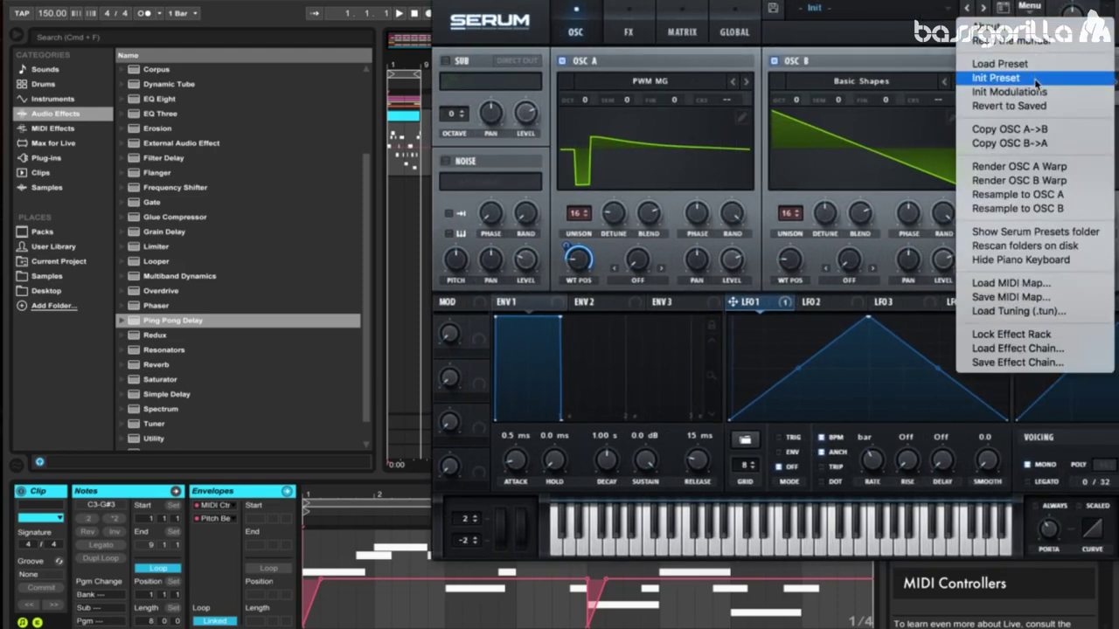
{"action": "left_click", "coordinate": [997, 79]}
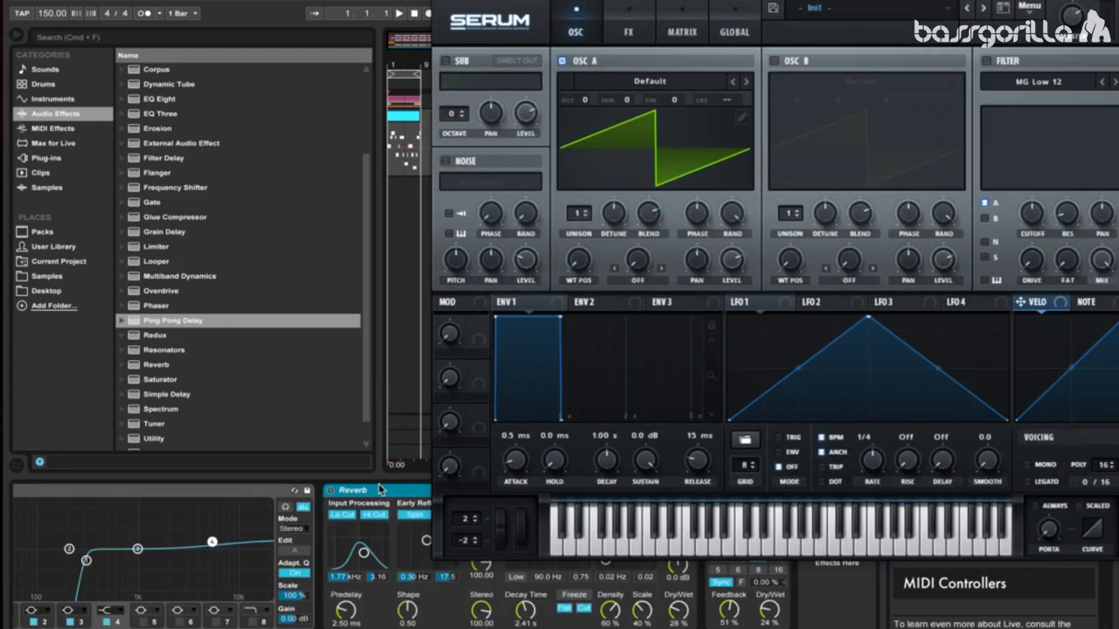
Delete the Reverb and EQ Eight devices so only Serum remains on the track
{"action": "key", "text": "Delete"}
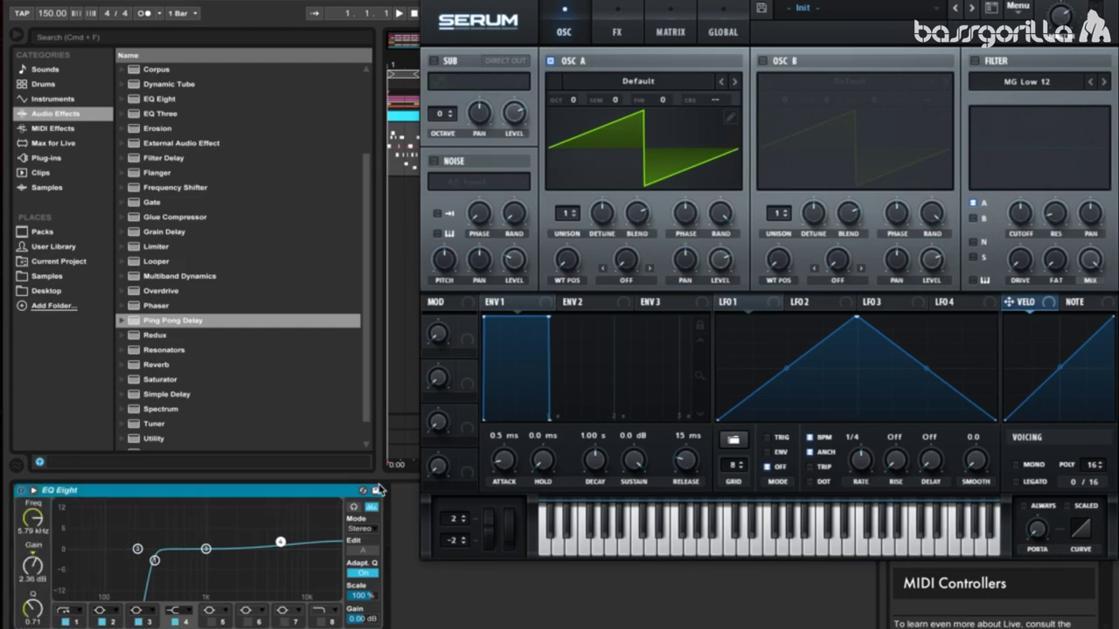
{"action": "key", "text": "Delete"}
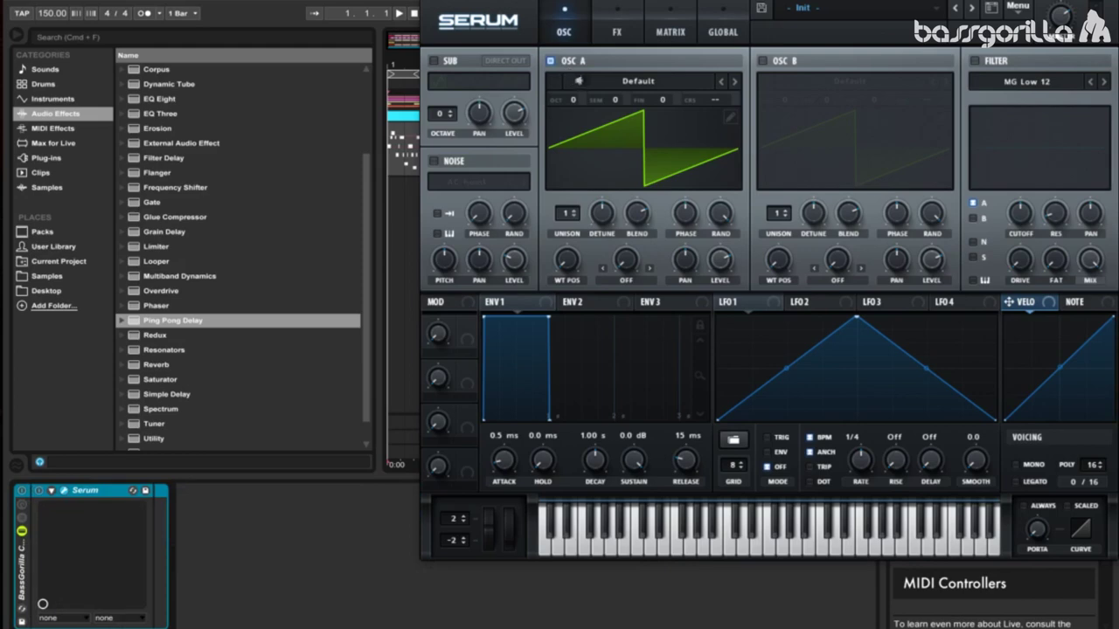
{"action": "left_click", "coordinate": [585, 82]}
Load the Analog PWM MG wavetable into oscillator A with 16 unison voices and raised detune
{"action": "mouse_move", "coordinate": [590, 126]}
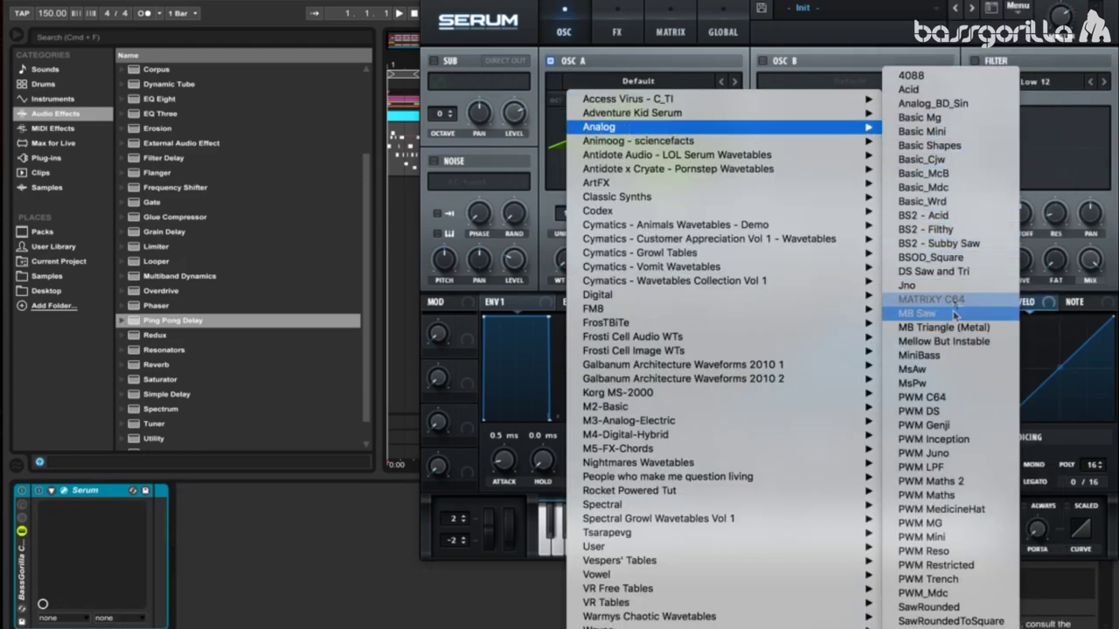
{"action": "left_click", "coordinate": [949, 523]}
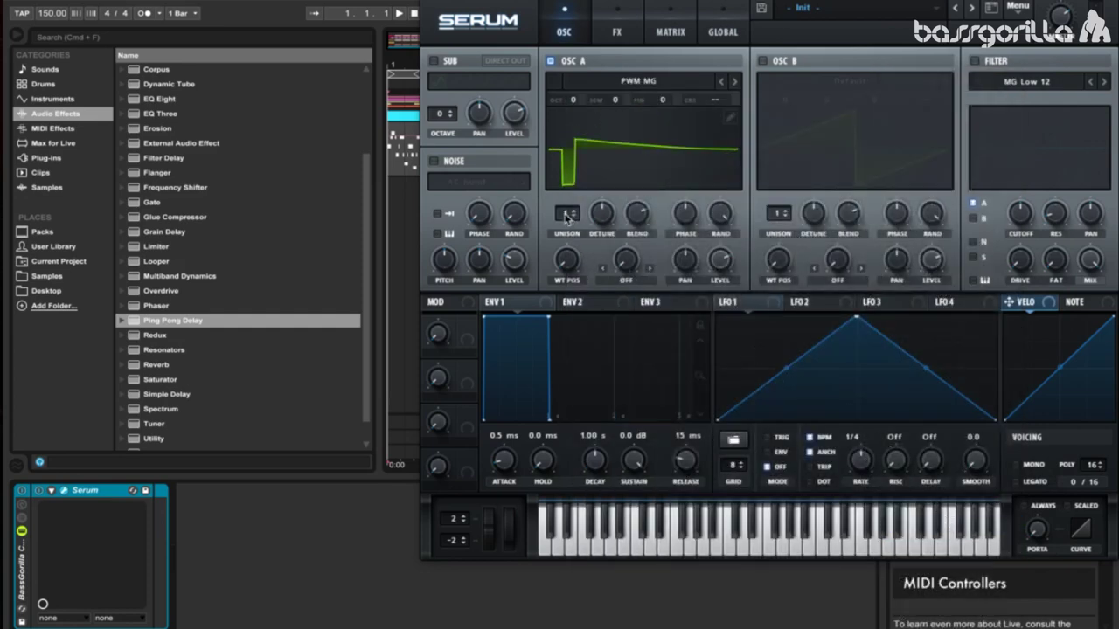
{"action": "left_click", "coordinate": [566, 216]}
{"action": "left_click_drag", "start_coordinate": [566, 216], "coordinate": [603, 223]}
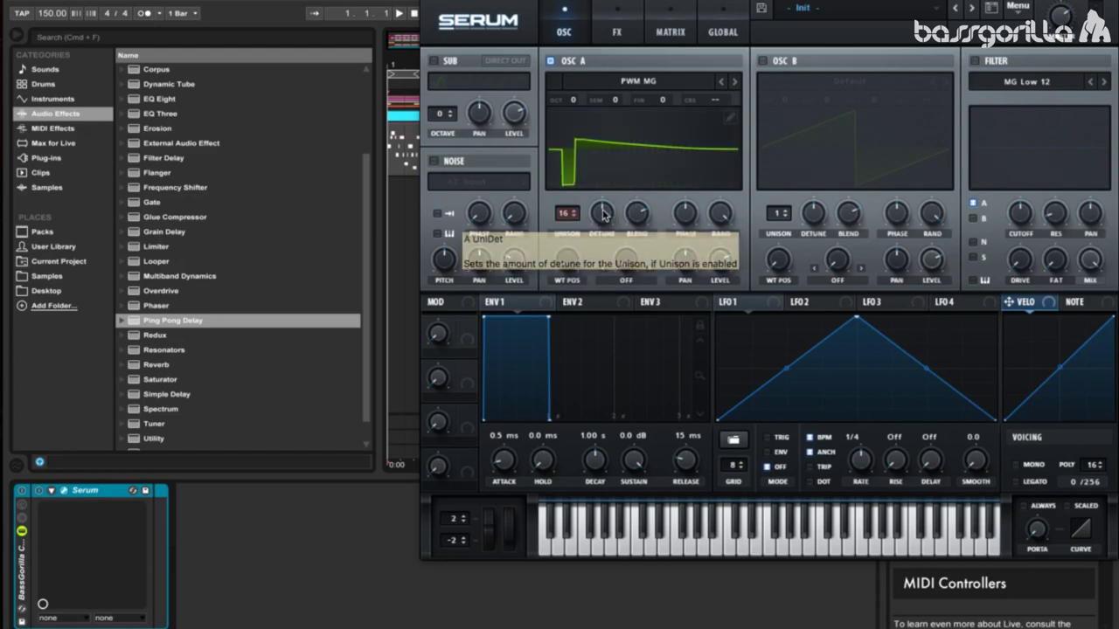
{"action": "left_click_drag", "start_coordinate": [599, 223], "coordinate": [601, 268]}
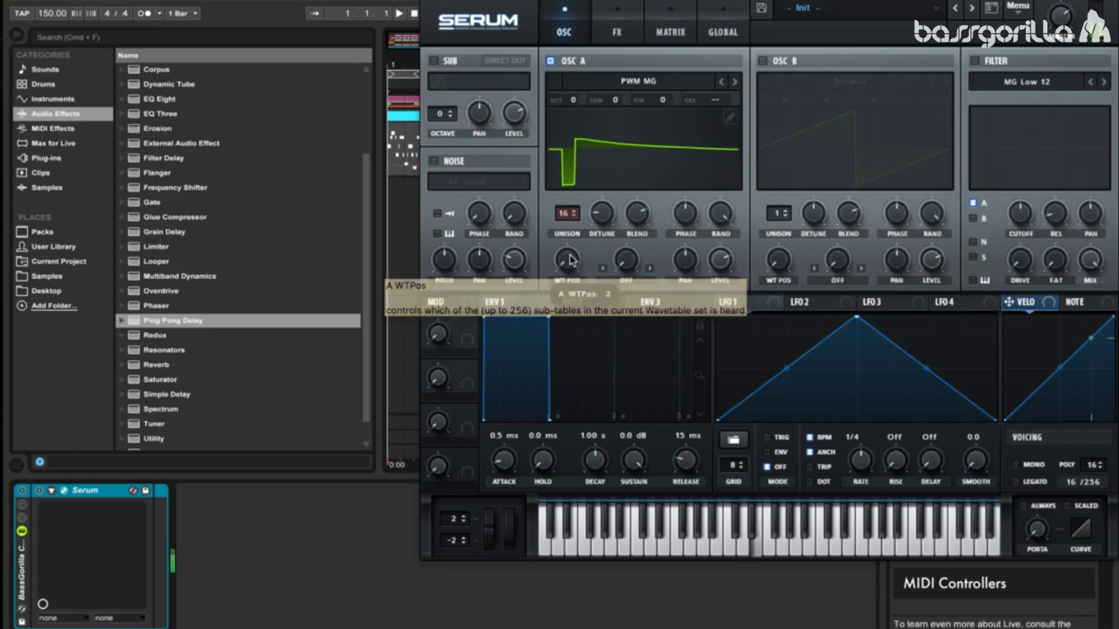
Raise oscillator A's wavetable position, route LFO 1 to it, and set the LFO rate to one bar
{"action": "left_click_drag", "start_coordinate": [573, 260], "coordinate": [575, 236]}
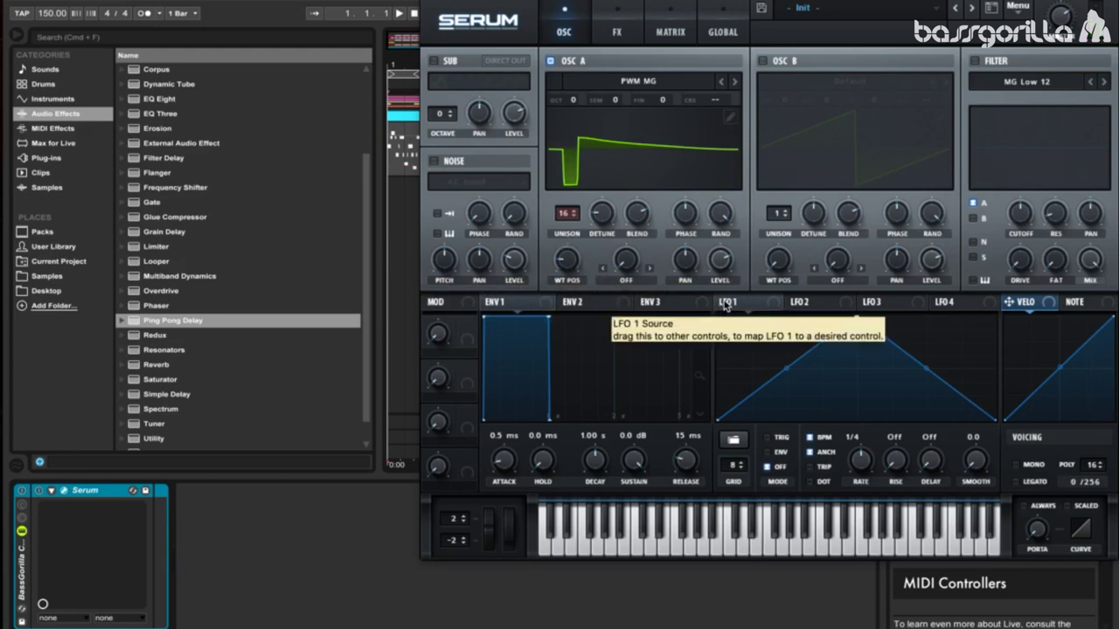
{"action": "left_click_drag", "start_coordinate": [726, 305], "coordinate": [567, 265]}
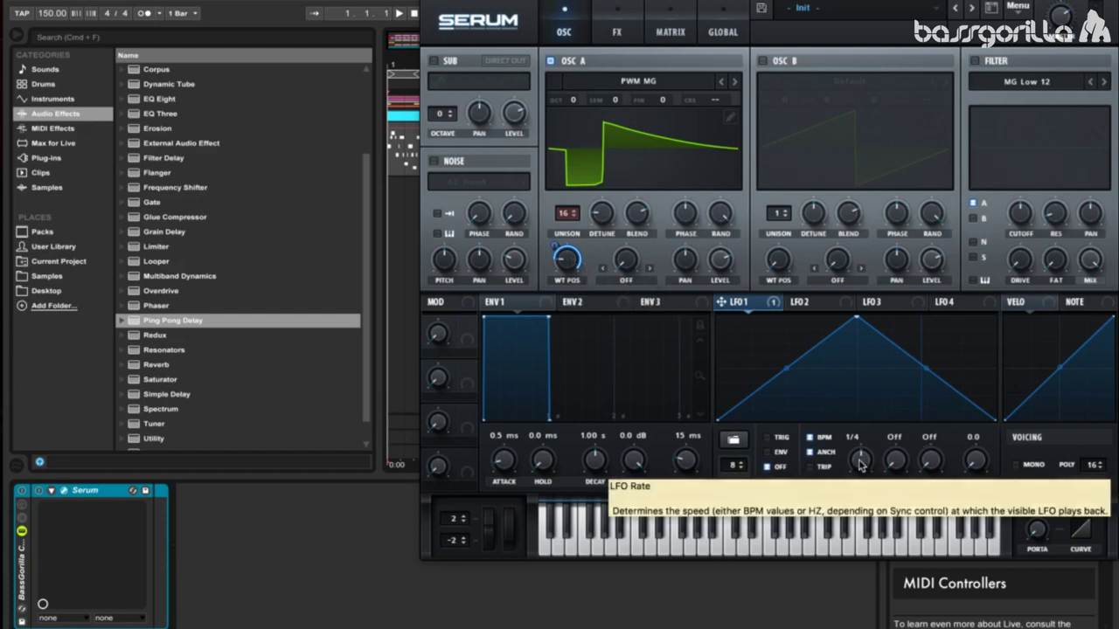
{"action": "left_click_drag", "start_coordinate": [860, 464], "coordinate": [861, 478]}
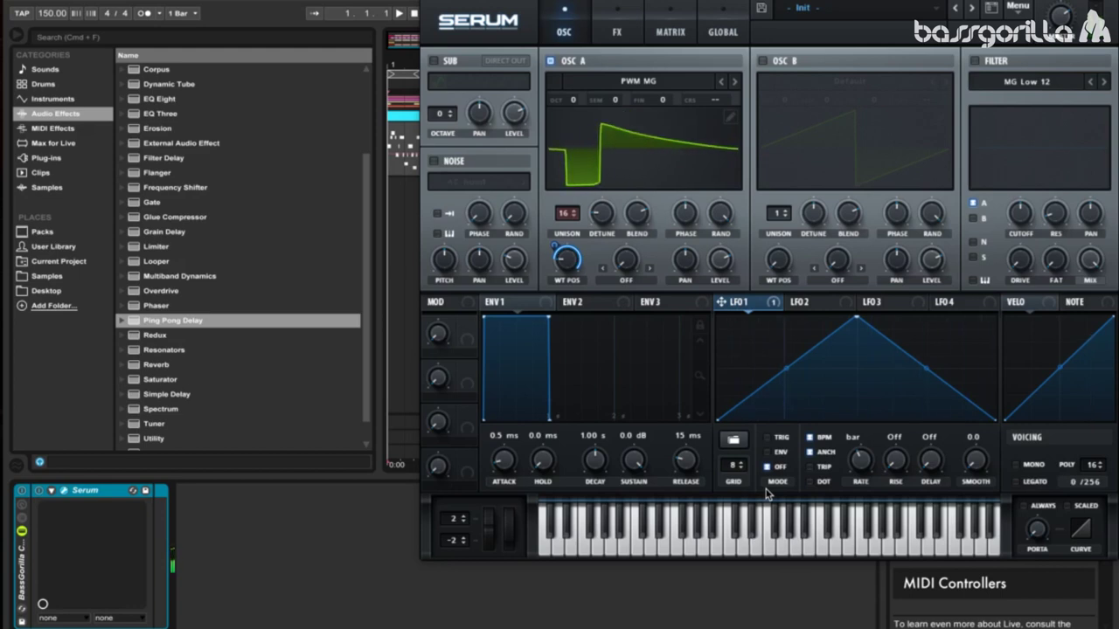
Enable oscillator B as a Basic Shapes saw with 16 unison voices, detune about 0.23
{"action": "left_click", "coordinate": [766, 61]}
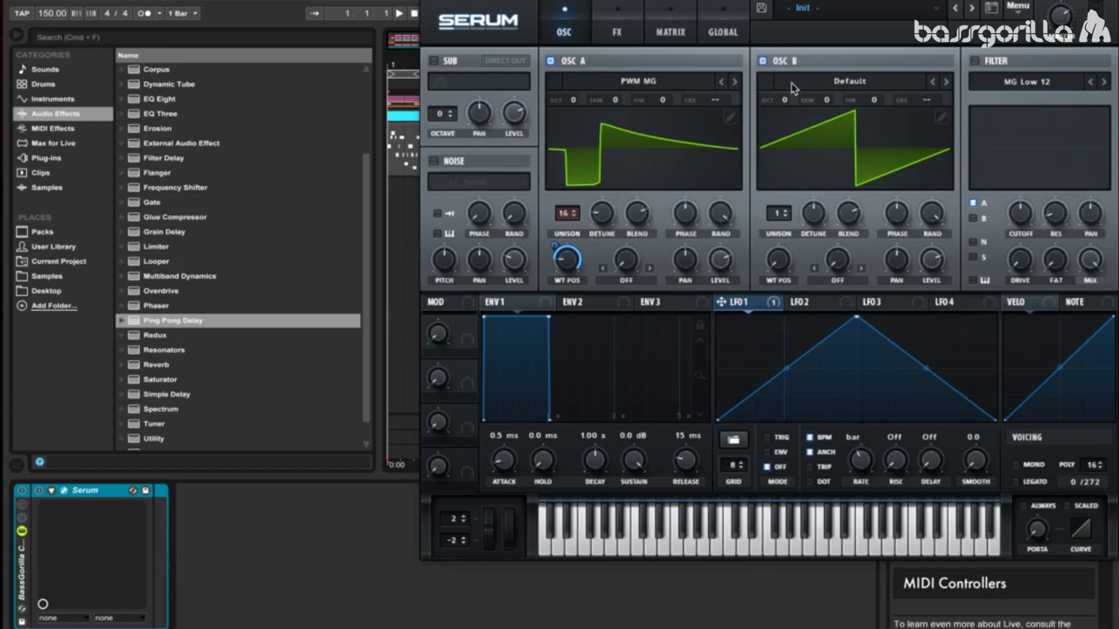
{"action": "left_click", "coordinate": [792, 84]}
{"action": "mouse_move", "coordinate": [805, 129]}
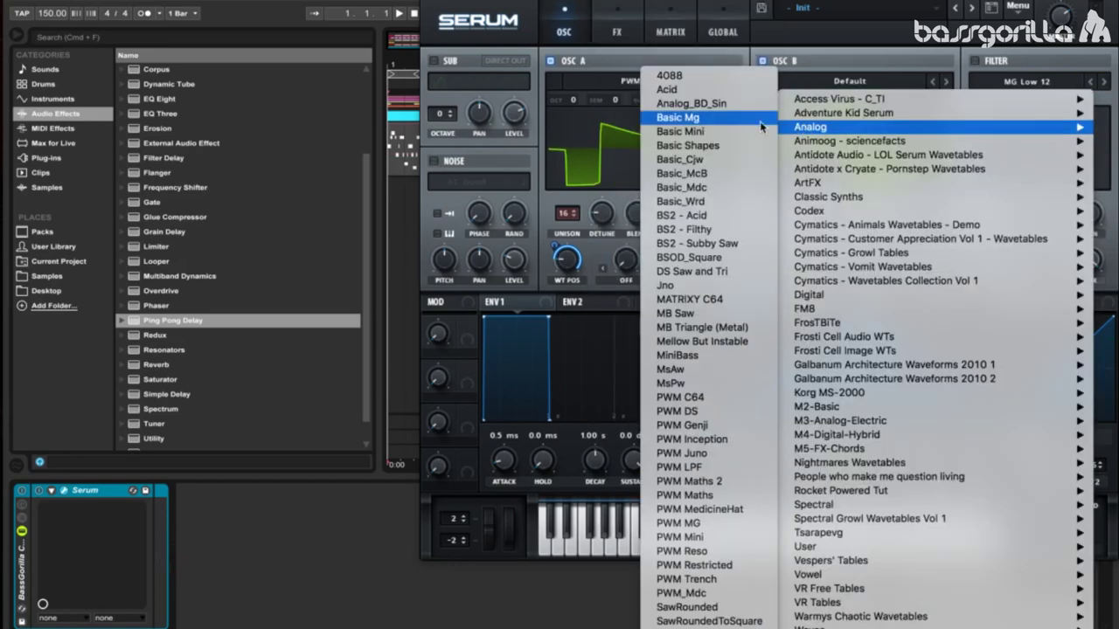
{"action": "left_click", "coordinate": [741, 146]}
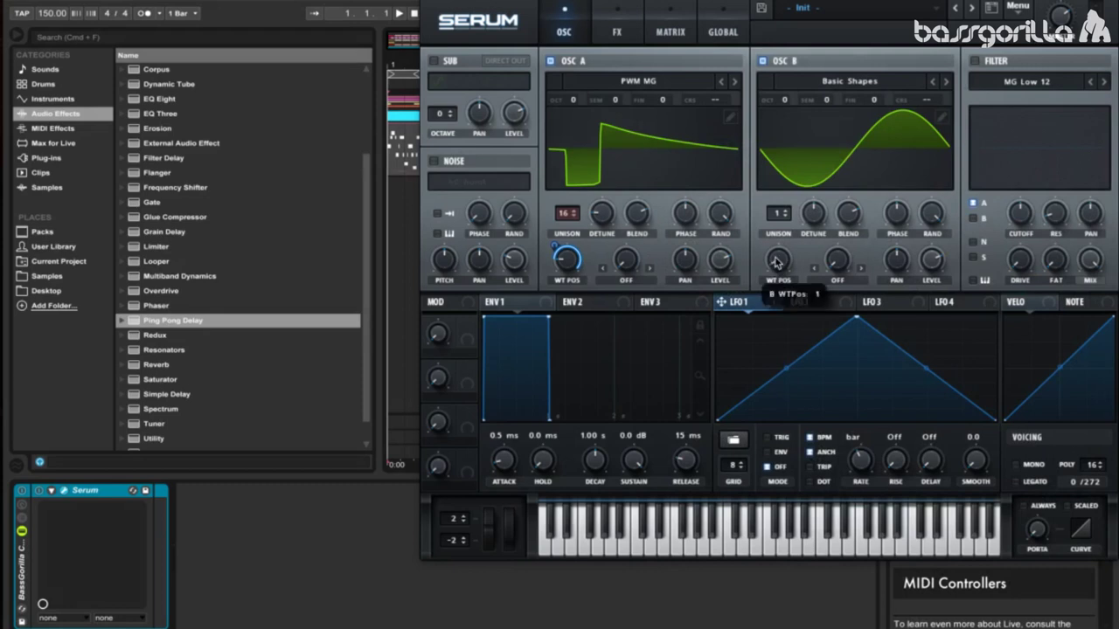
{"action": "left_click_drag", "start_coordinate": [776, 256], "coordinate": [776, 248]}
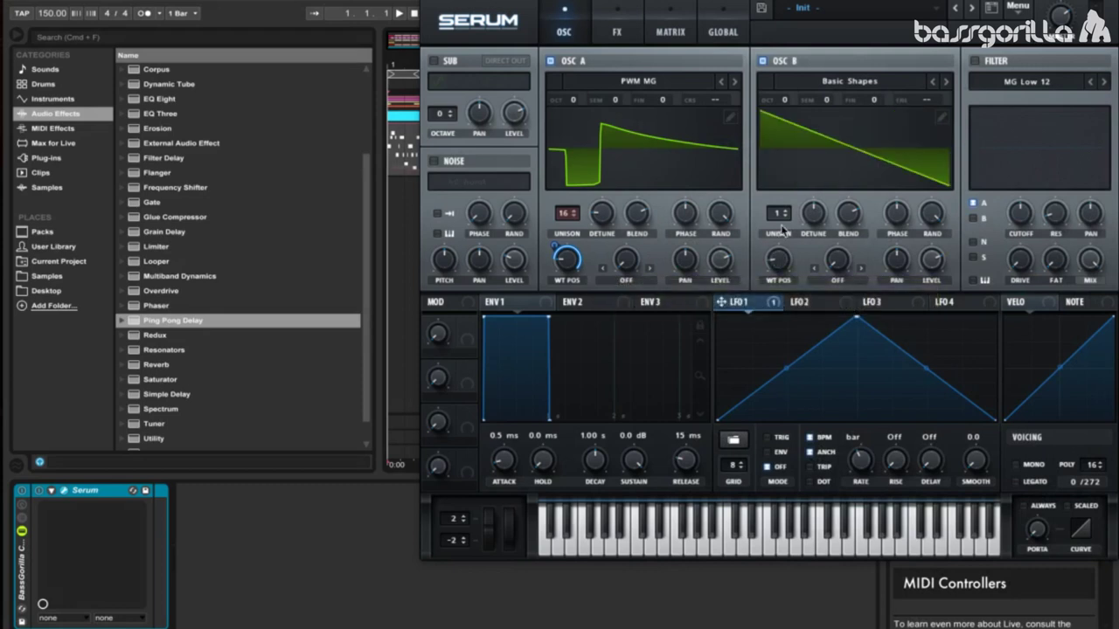
{"action": "left_click_drag", "start_coordinate": [782, 217], "coordinate": [780, 198]}
{"action": "left_click", "coordinate": [810, 225]}
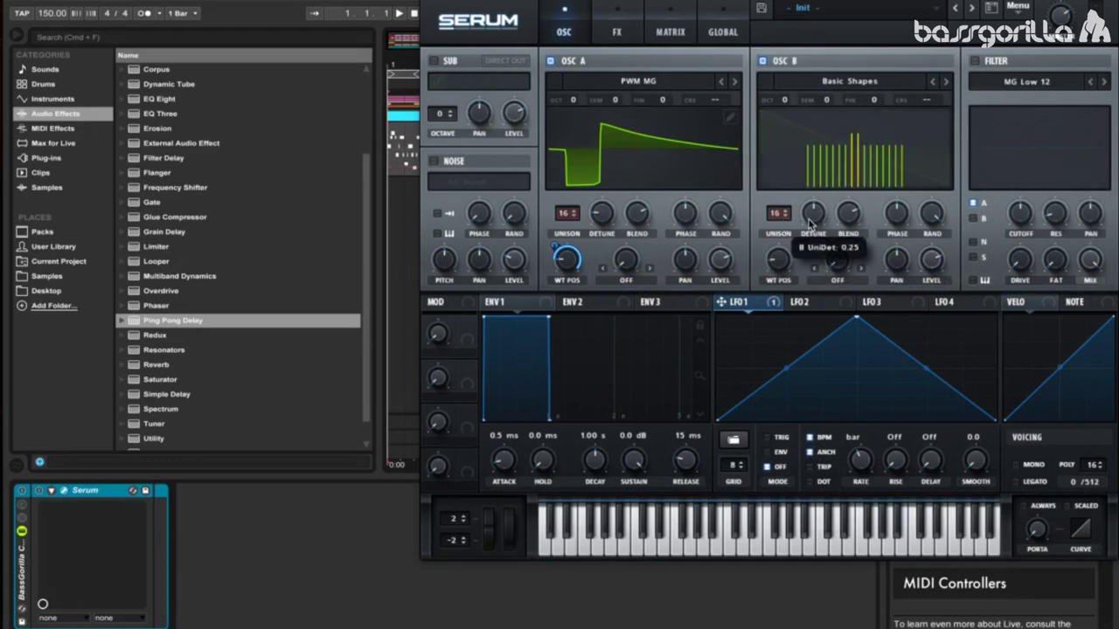
{"action": "left_click_drag", "start_coordinate": [809, 221], "coordinate": [808, 223]}
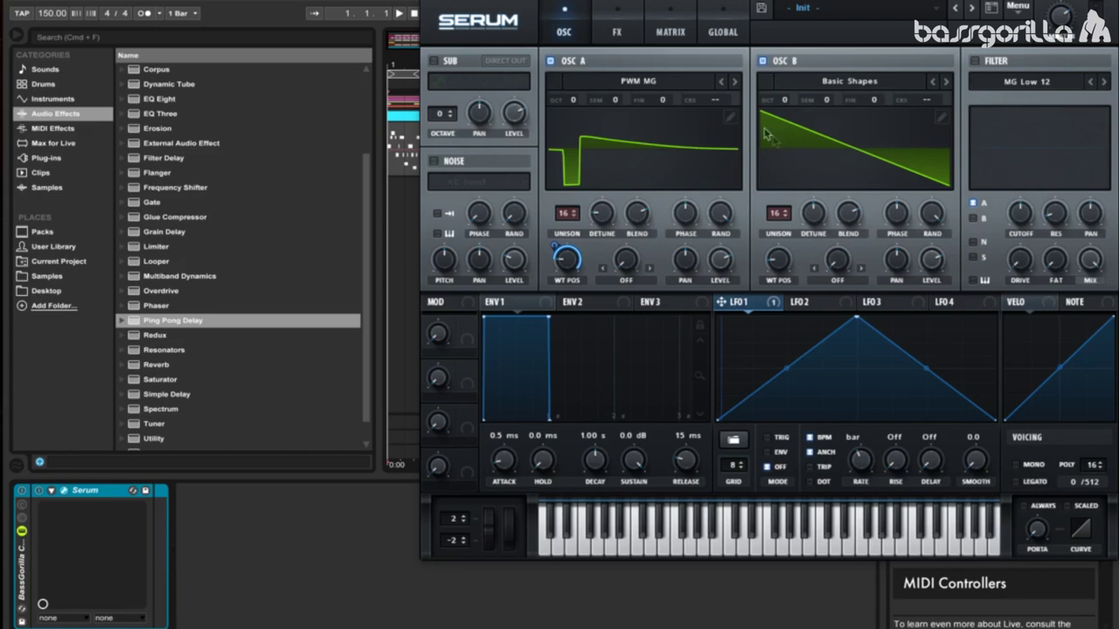
Switch on Hyper/Dimension in Serum's FX rack and lower its Hyper mix to 41%
{"action": "left_click", "coordinate": [624, 25]}
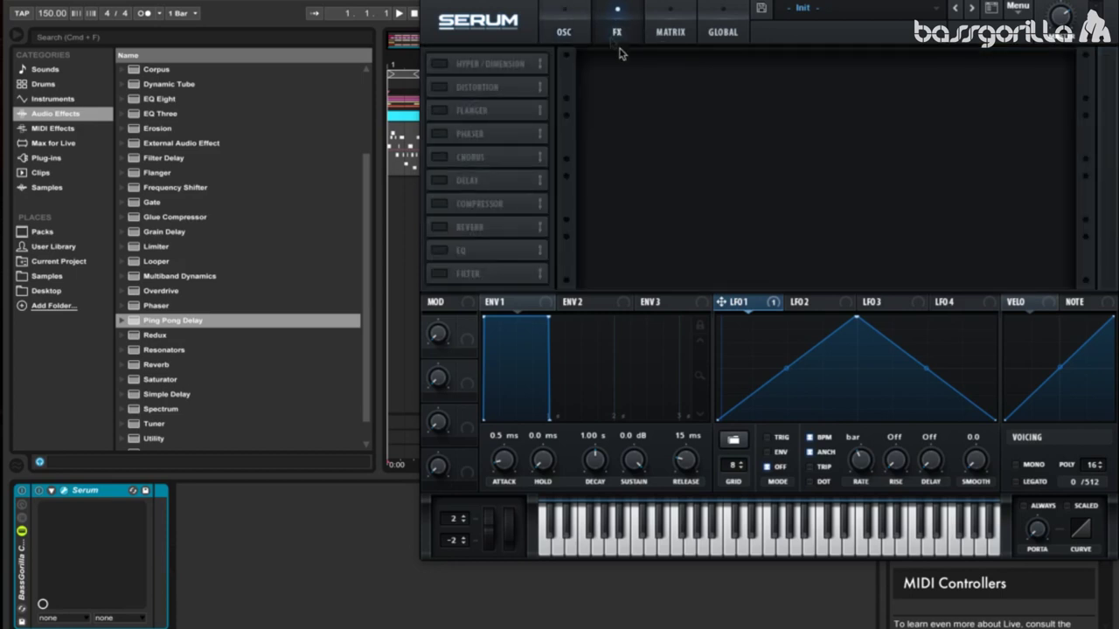
{"action": "left_click", "coordinate": [451, 69]}
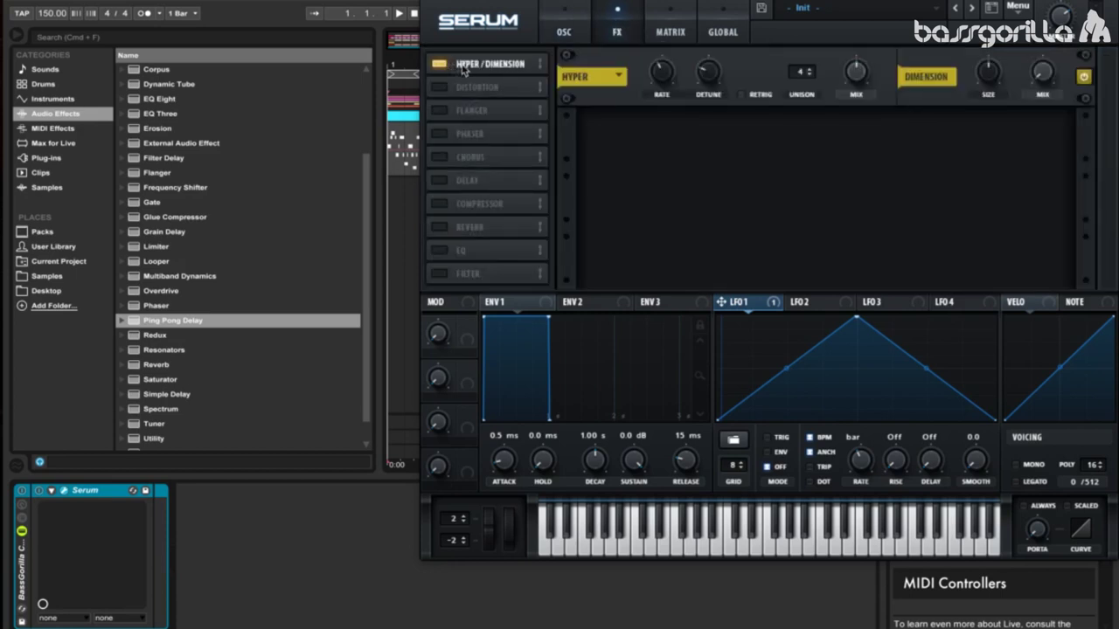
{"action": "left_click_drag", "start_coordinate": [857, 72], "coordinate": [852, 89]}
Enable Chorus with 42% mix, 1.8 ms Delay 1 and the LPF at 20000 Hz
{"action": "left_click", "coordinate": [440, 157]}
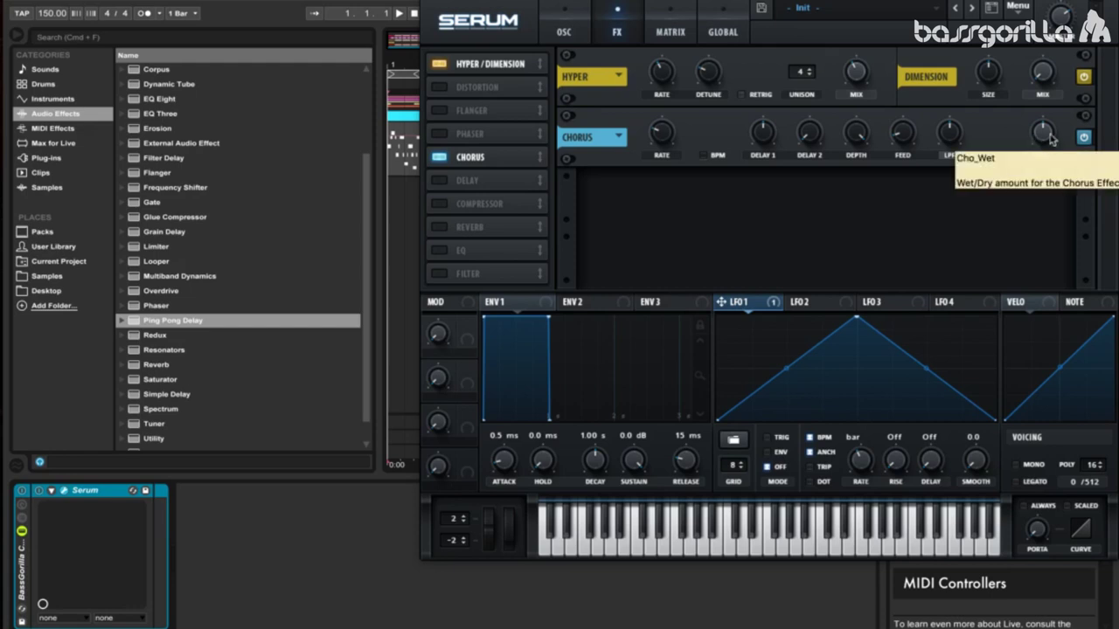
{"action": "left_click_drag", "start_coordinate": [1042, 138], "coordinate": [1040, 163]}
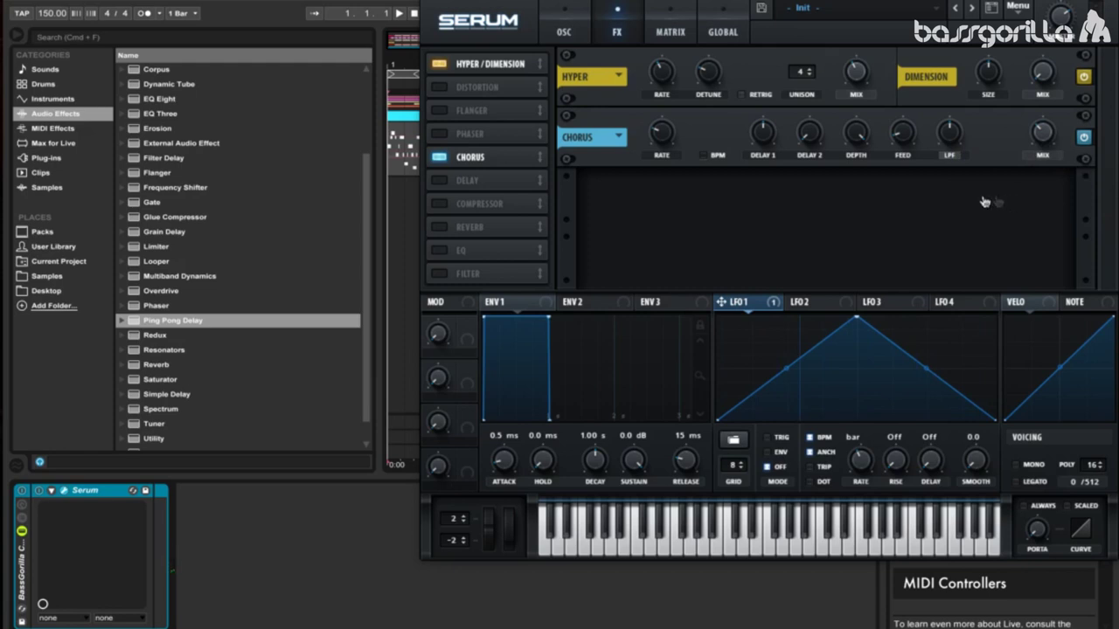
{"action": "mouse_move", "coordinate": [662, 134]}
{"action": "mouse_move", "coordinate": [765, 134]}
{"action": "left_click_drag", "start_coordinate": [765, 134], "coordinate": [762, 191]}
{"action": "left_click_drag", "start_coordinate": [947, 138], "coordinate": [962, 99]}
Turn on the Compressor with 3.8 dB makeup gain and about -15.7 dB threshold, then return to OSC
{"action": "left_click", "coordinate": [444, 205]}
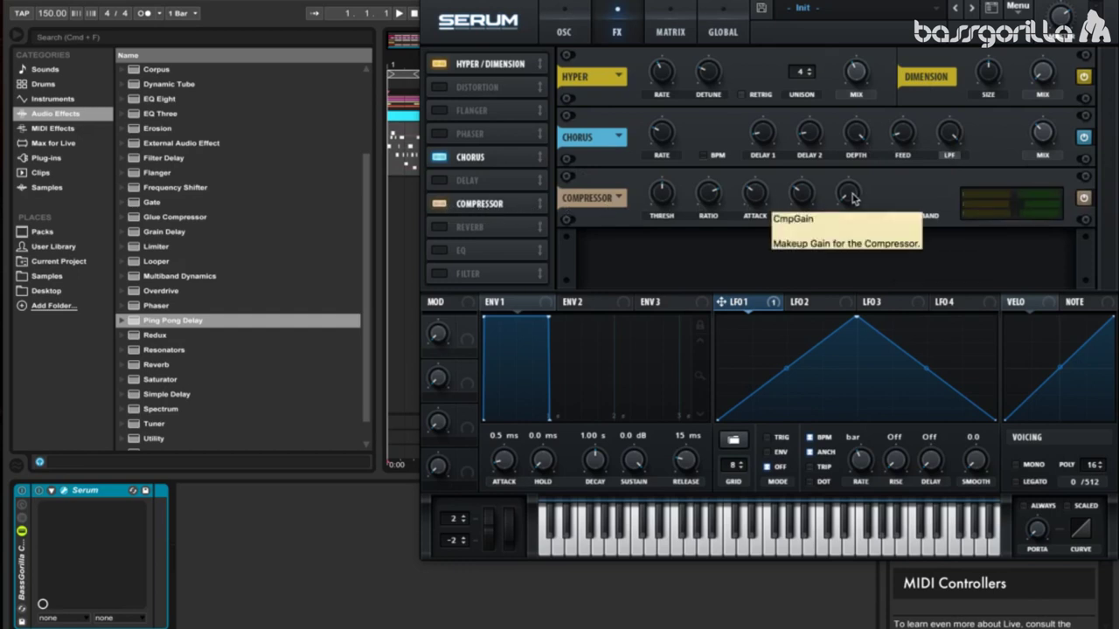
{"action": "left_click_drag", "start_coordinate": [850, 197], "coordinate": [847, 149]}
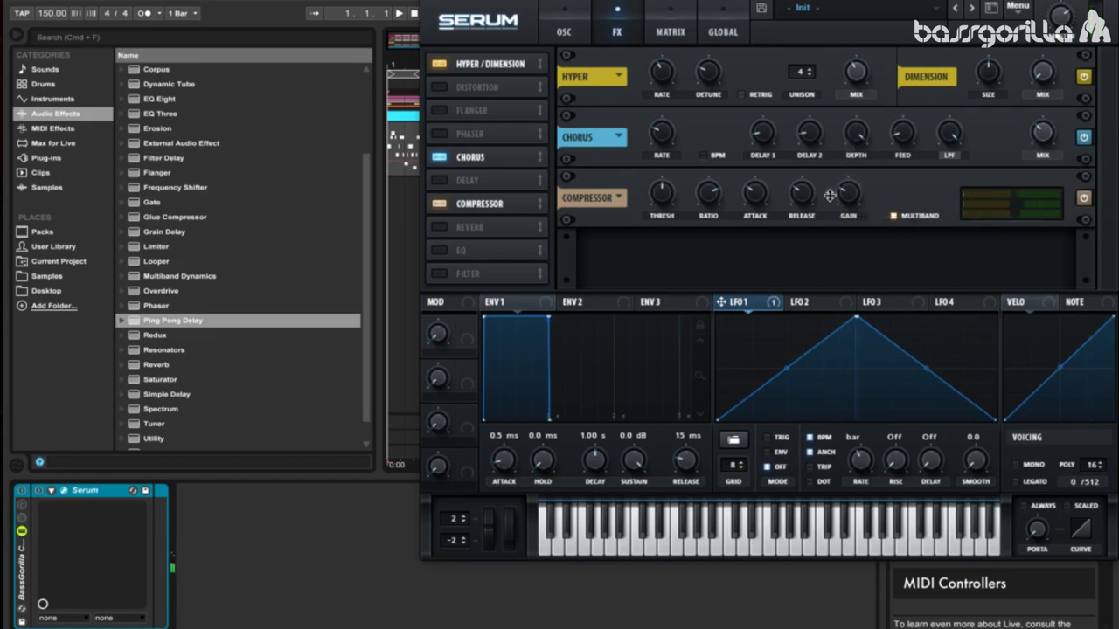
{"action": "left_click_drag", "start_coordinate": [1052, 17], "coordinate": [1045, 44]}
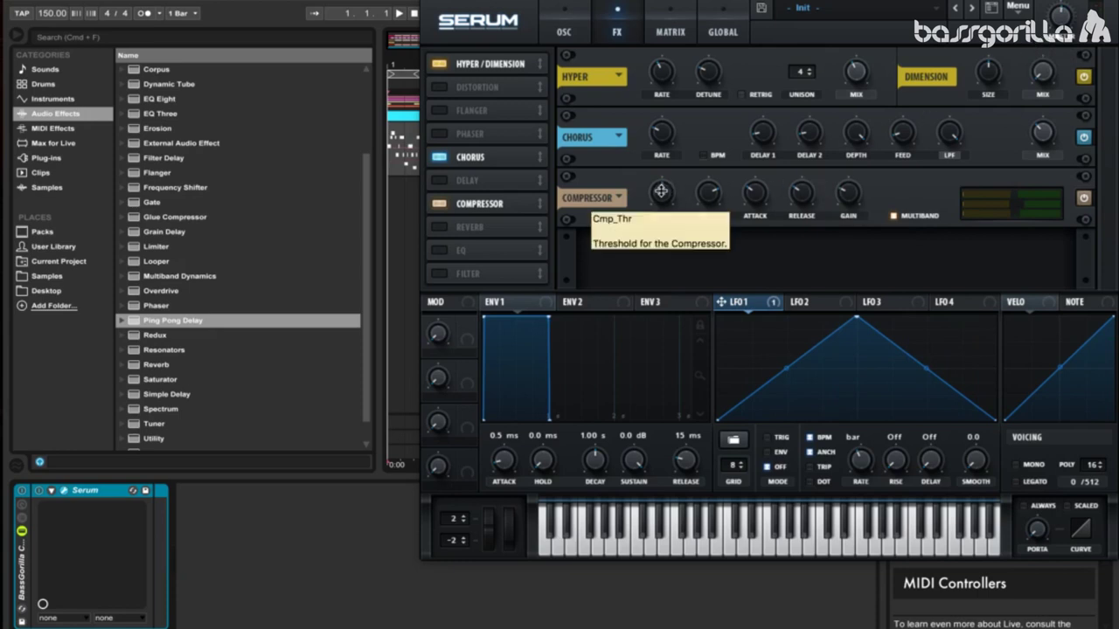
{"action": "left_click_drag", "start_coordinate": [665, 194], "coordinate": [663, 207]}
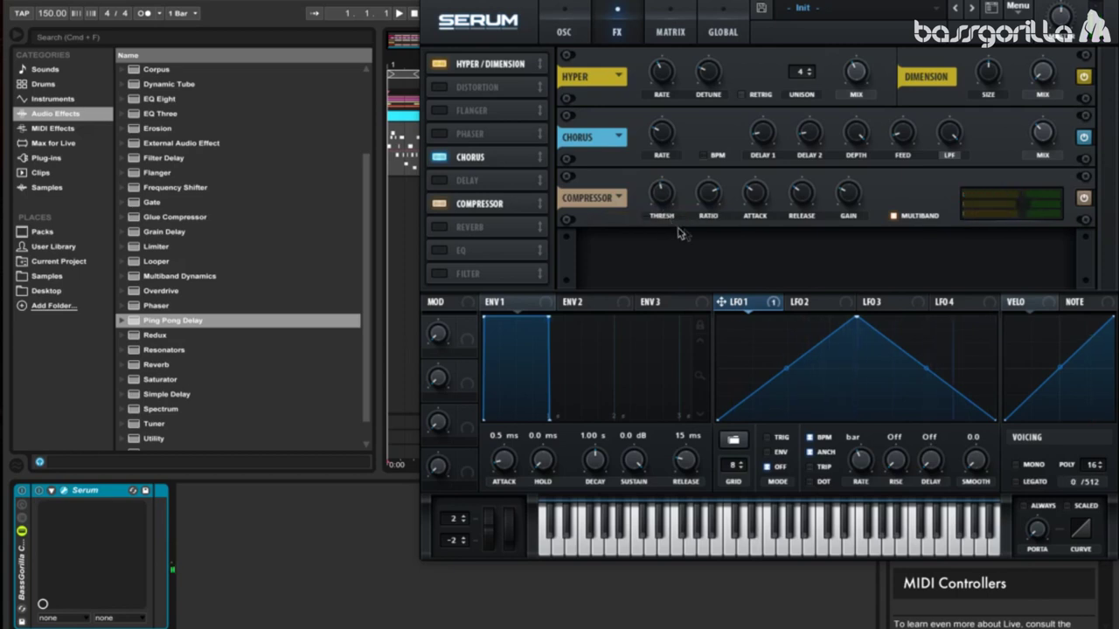
{"action": "left_click", "coordinate": [573, 33]}
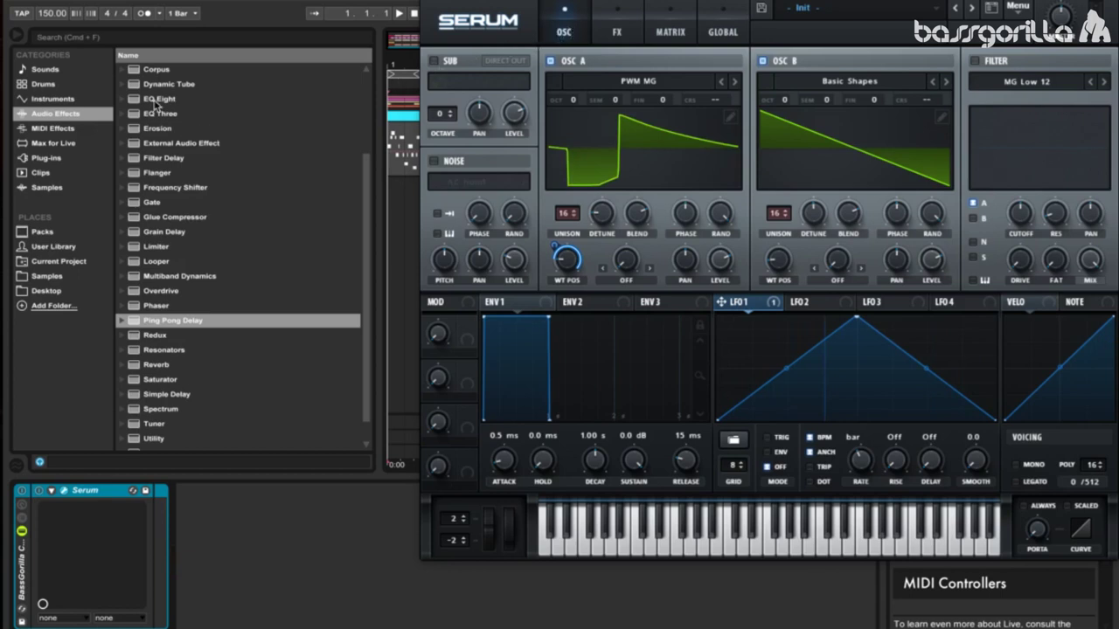
Add EQ Eight after Serum, cutting lows near 300 Hz and boosting 6.59 kHz by 3.1 dB
{"action": "left_click_drag", "start_coordinate": [153, 102], "coordinate": [234, 565]}
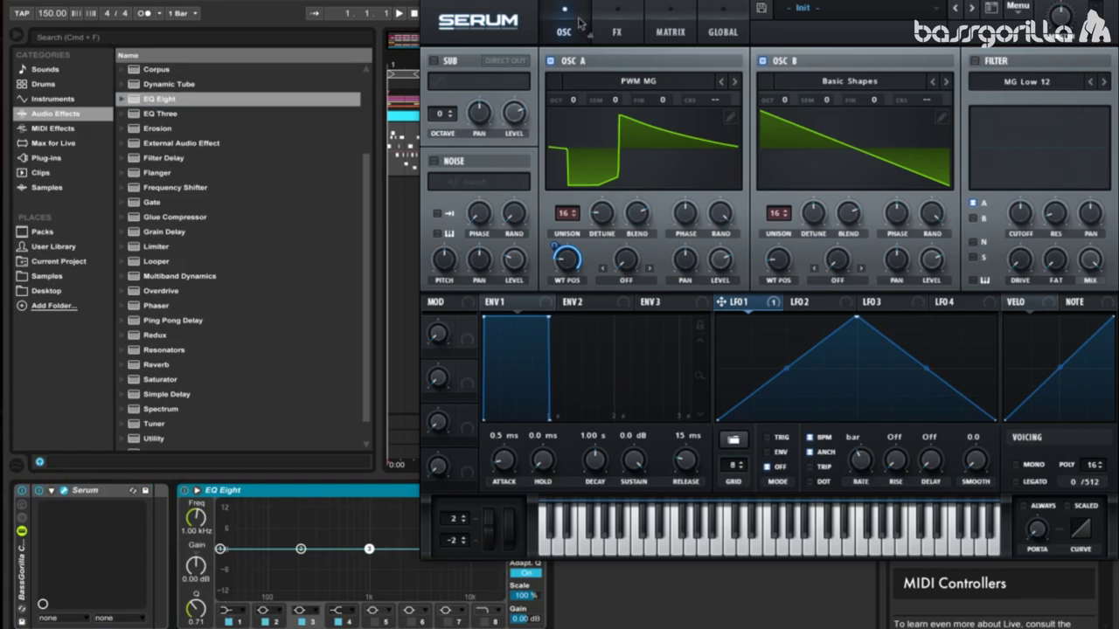
{"action": "left_click_drag", "start_coordinate": [565, 18], "coordinate": [779, 23]}
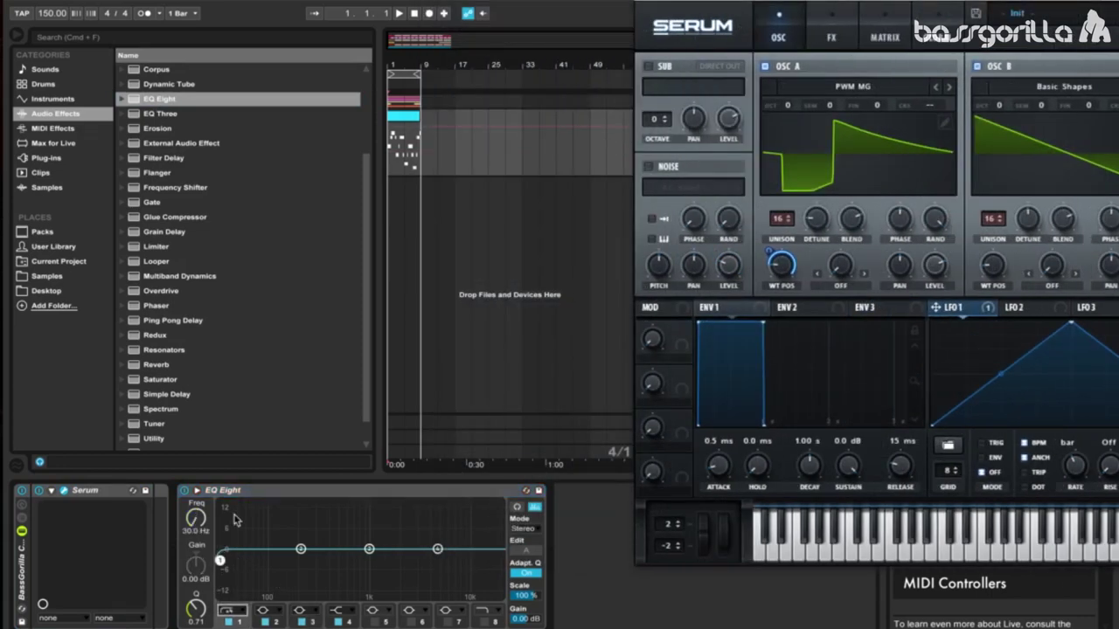
{"action": "left_click_drag", "start_coordinate": [196, 522], "coordinate": [196, 471]}
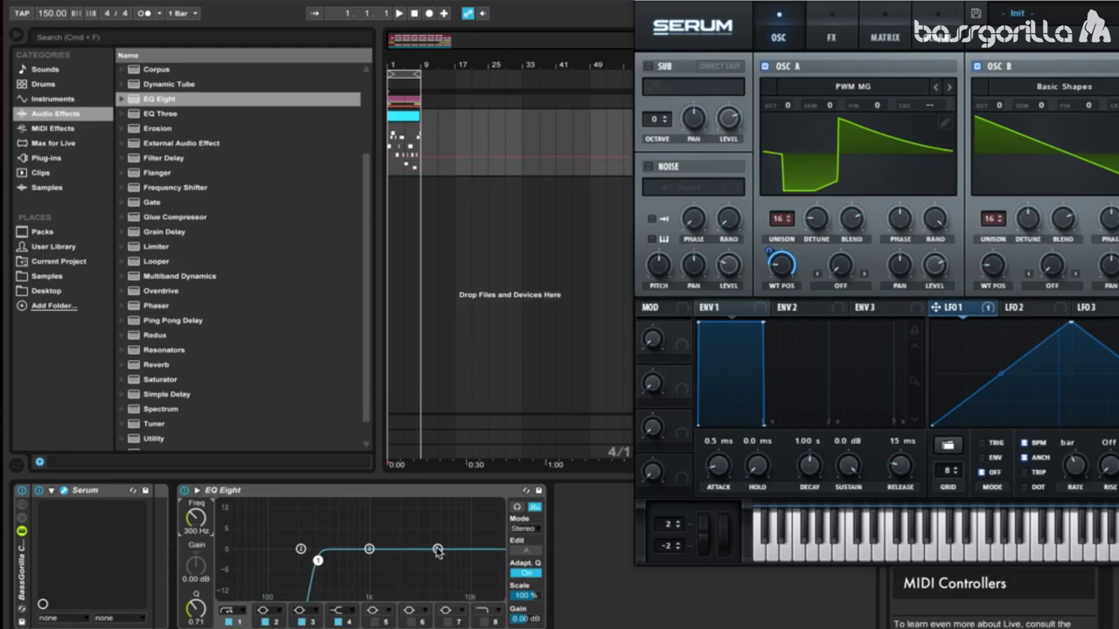
{"action": "left_click_drag", "start_coordinate": [438, 550], "coordinate": [448, 539]}
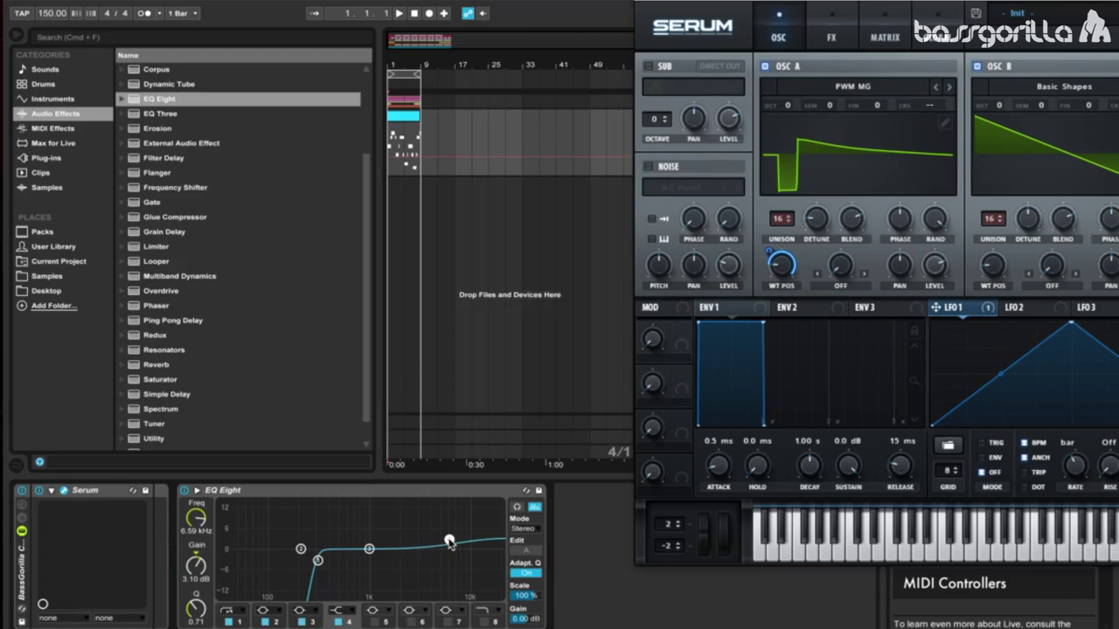
Add Reverb after EQ Eight with Lo Cut and Hi Cut on and the input filter near 1.94 kHz
{"action": "left_click", "coordinate": [175, 367]}
{"action": "left_click_drag", "start_coordinate": [185, 378], "coordinate": [610, 538]}
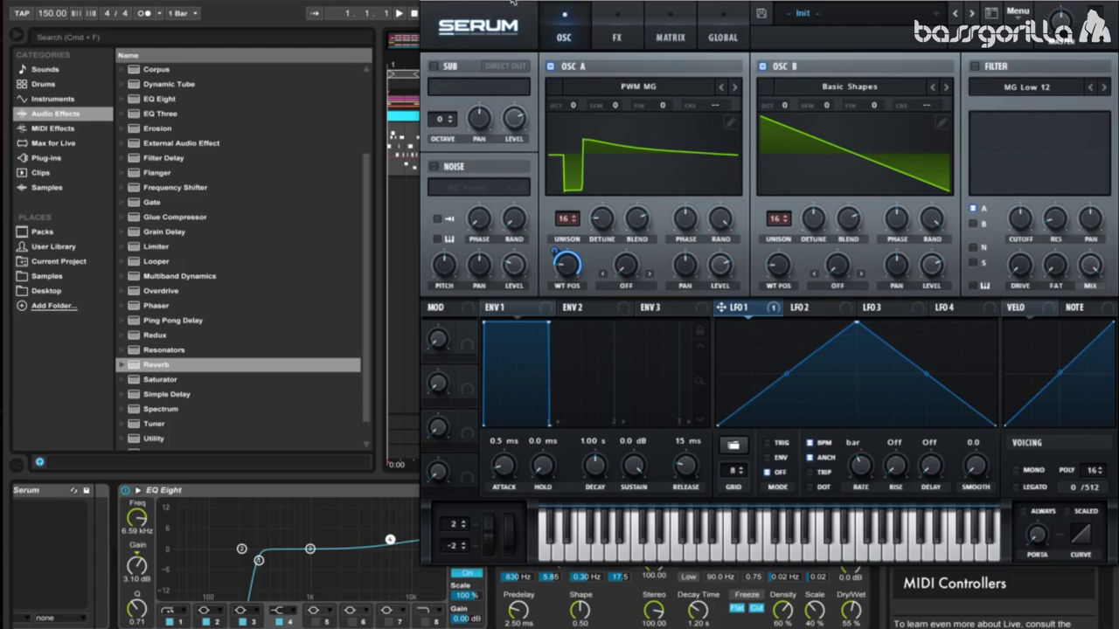
{"action": "left_click_drag", "start_coordinate": [511, 1], "coordinate": [976, 34]}
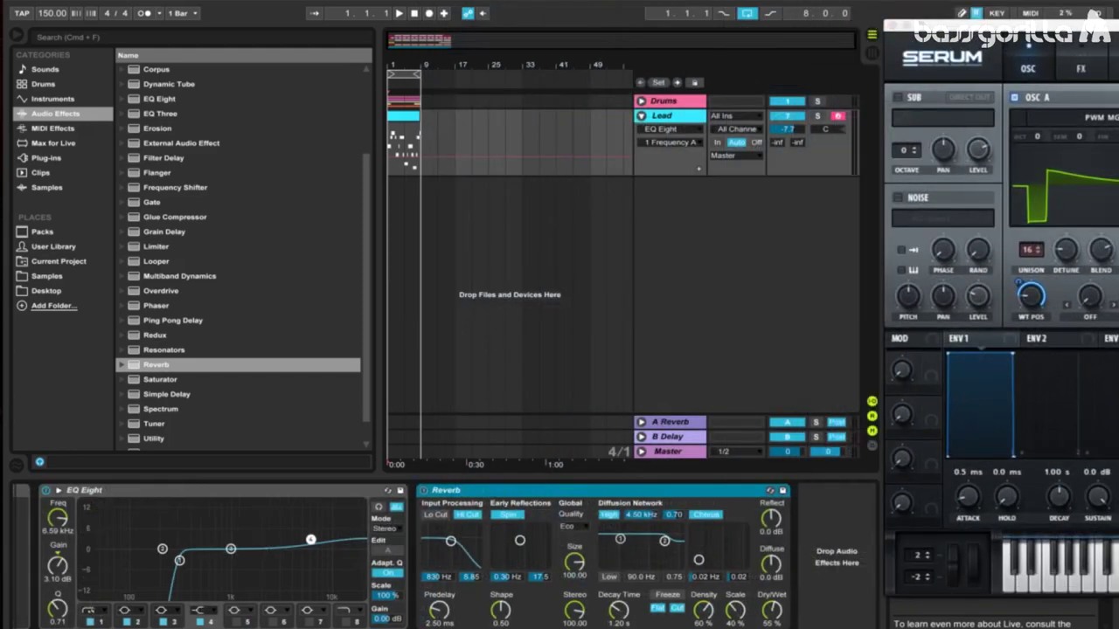
{"action": "left_click", "coordinate": [438, 516]}
{"action": "left_click", "coordinate": [466, 515]}
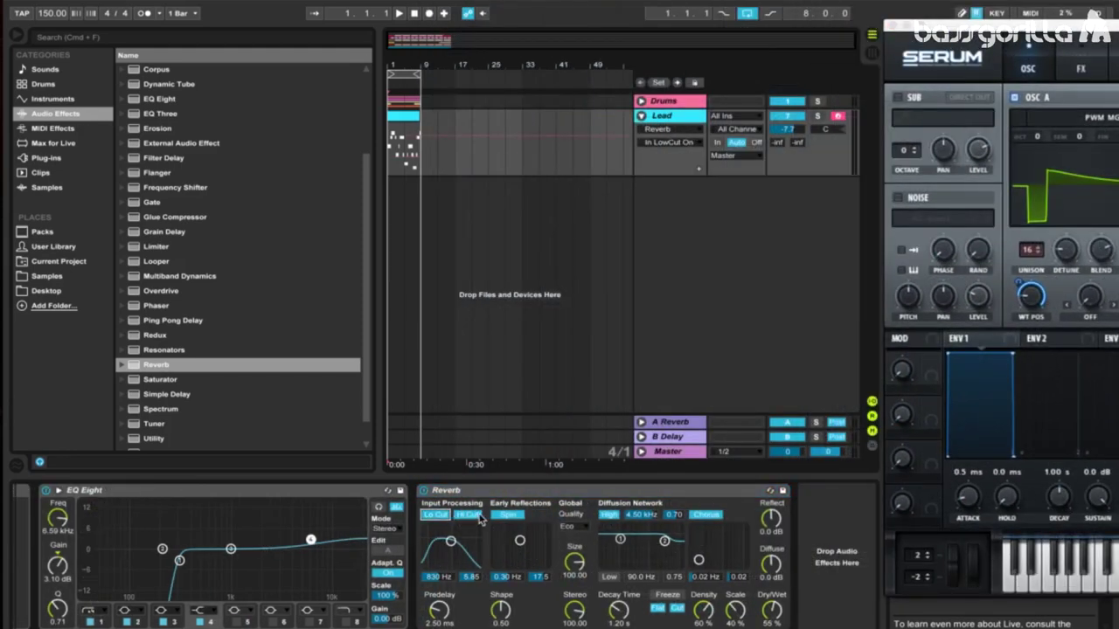
{"action": "left_click_drag", "start_coordinate": [451, 542], "coordinate": [454, 565]}
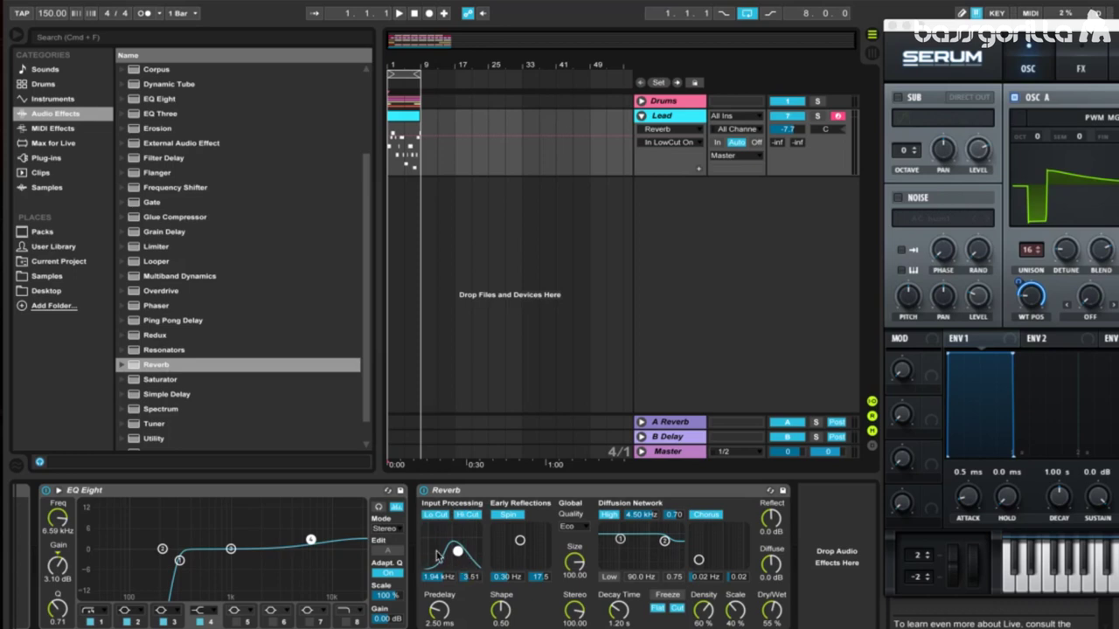
Turn off the Reverb's chorus and set dry/wet to 28% and decay time to 2.41 s
{"action": "left_click", "coordinate": [705, 515]}
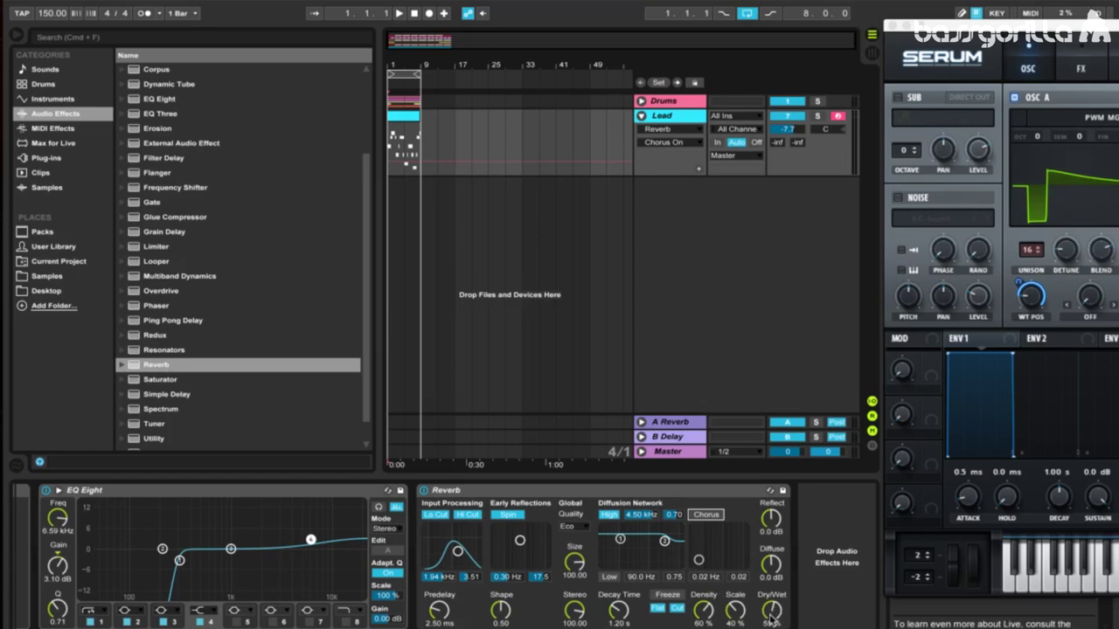
{"action": "left_click_drag", "start_coordinate": [771, 616], "coordinate": [771, 617]}
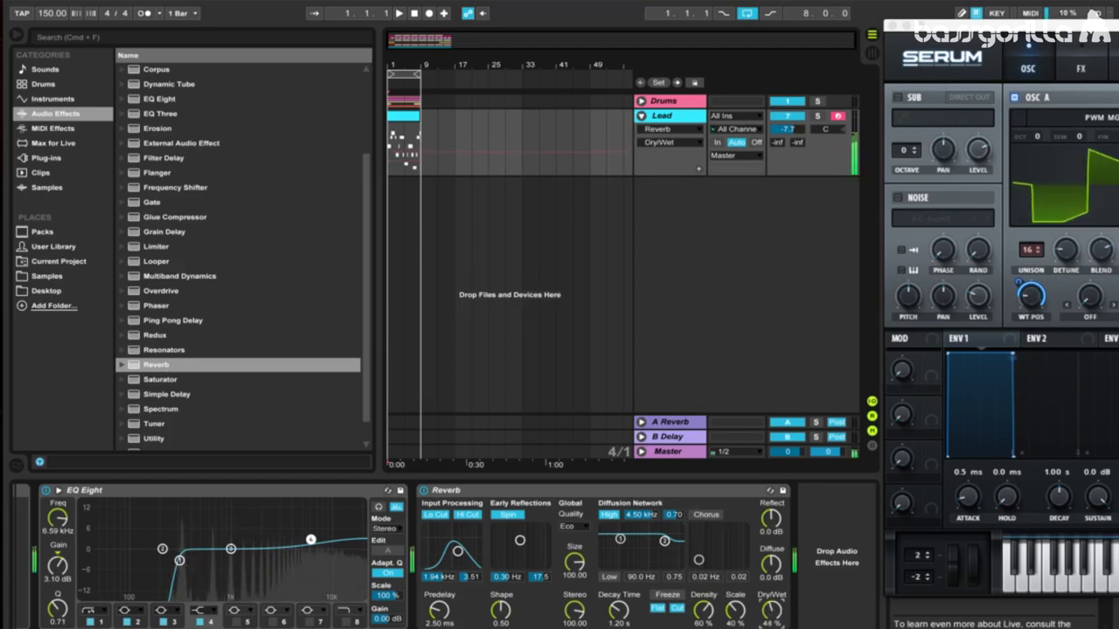
{"action": "left_click_drag", "start_coordinate": [771, 617], "coordinate": [771, 628]}
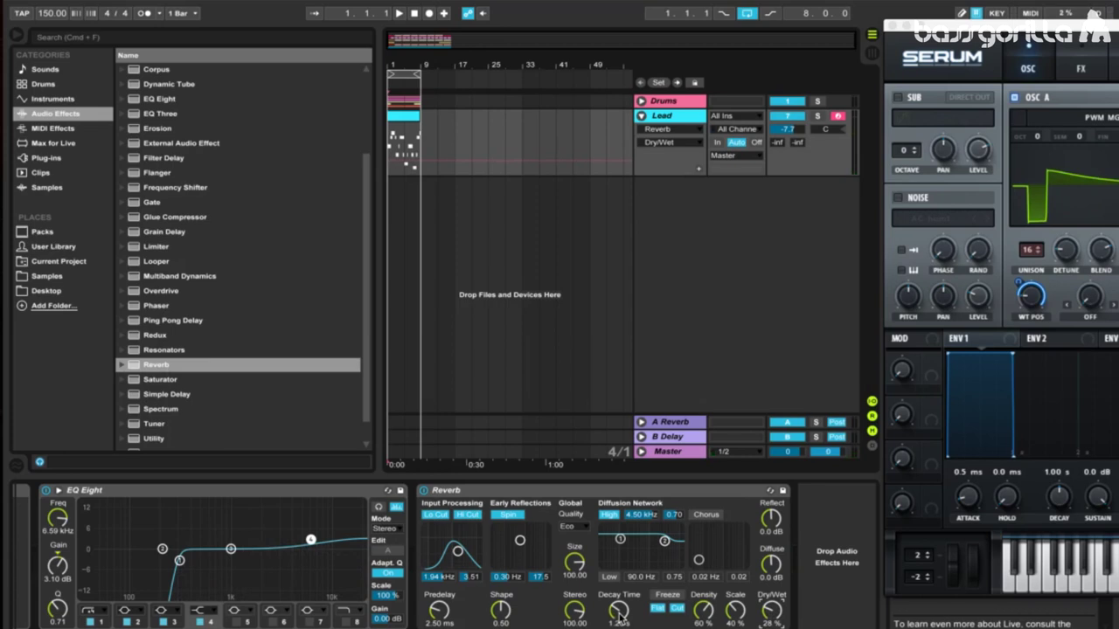
{"action": "left_click_drag", "start_coordinate": [618, 618], "coordinate": [618, 603]}
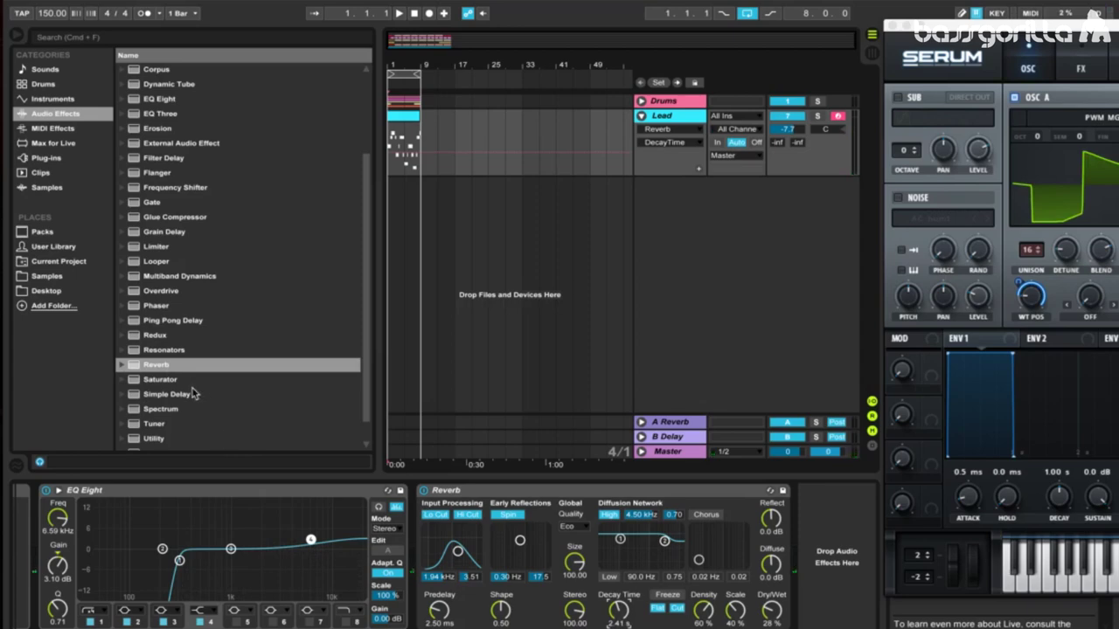
{"action": "scroll", "coordinate": [194, 394], "scroll_direction": "down", "scroll_amount": 1}
Add Ping Pong Delay at 24% dry/wet and 51% feedback, then play the lead back
{"action": "left_click_drag", "start_coordinate": [175, 296], "coordinate": [831, 522]}
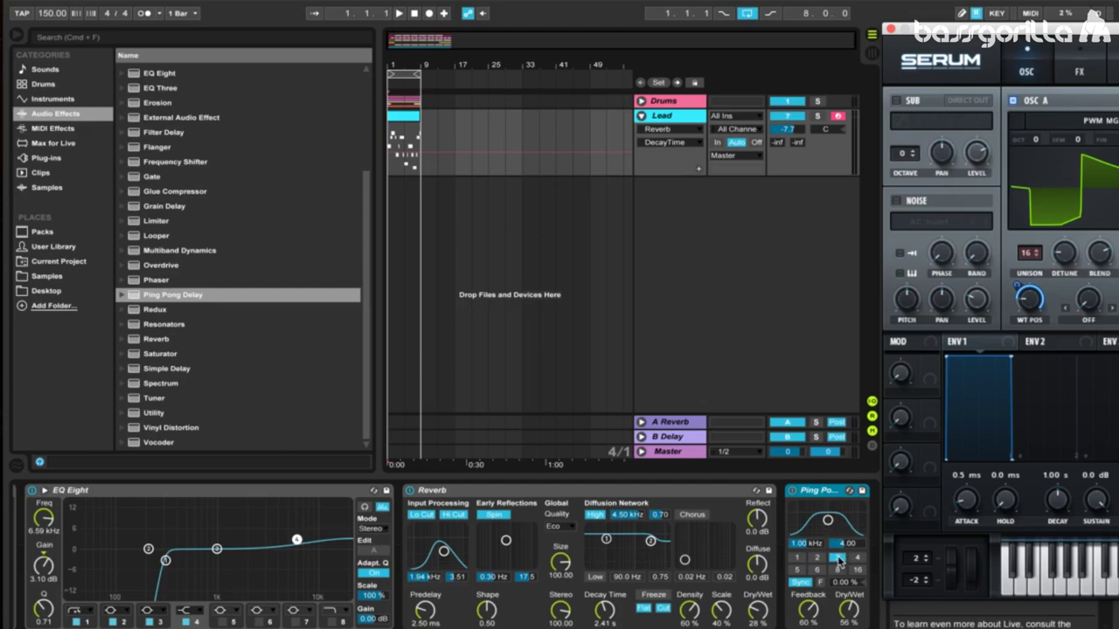
{"action": "left_click", "coordinate": [848, 612]}
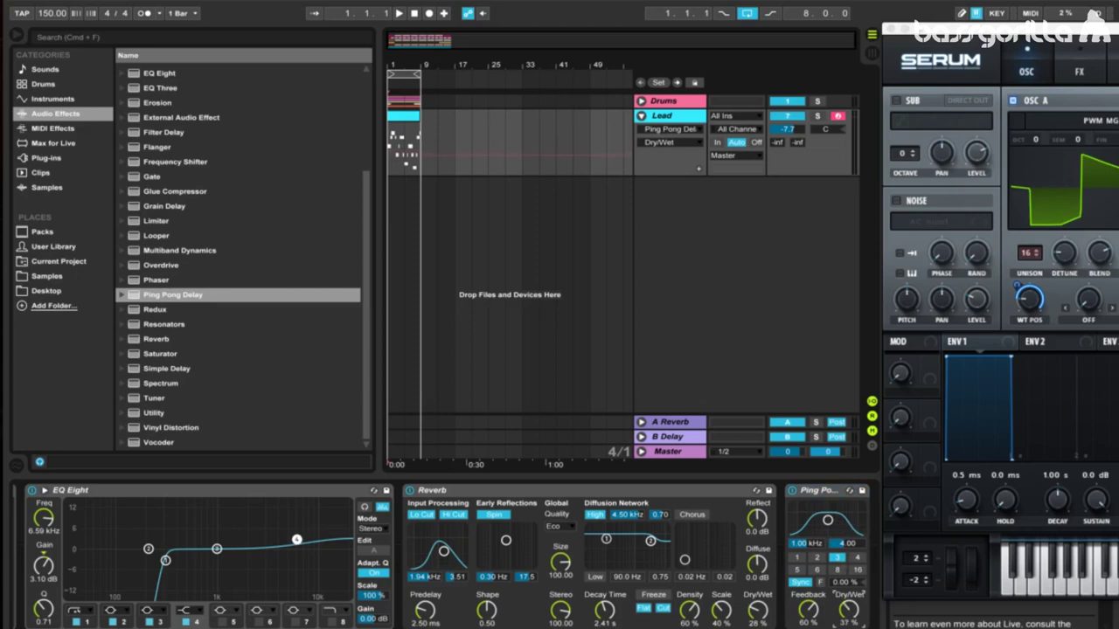
{"action": "left_click", "coordinate": [808, 611]}
{"action": "left_click", "coordinate": [399, 14]}
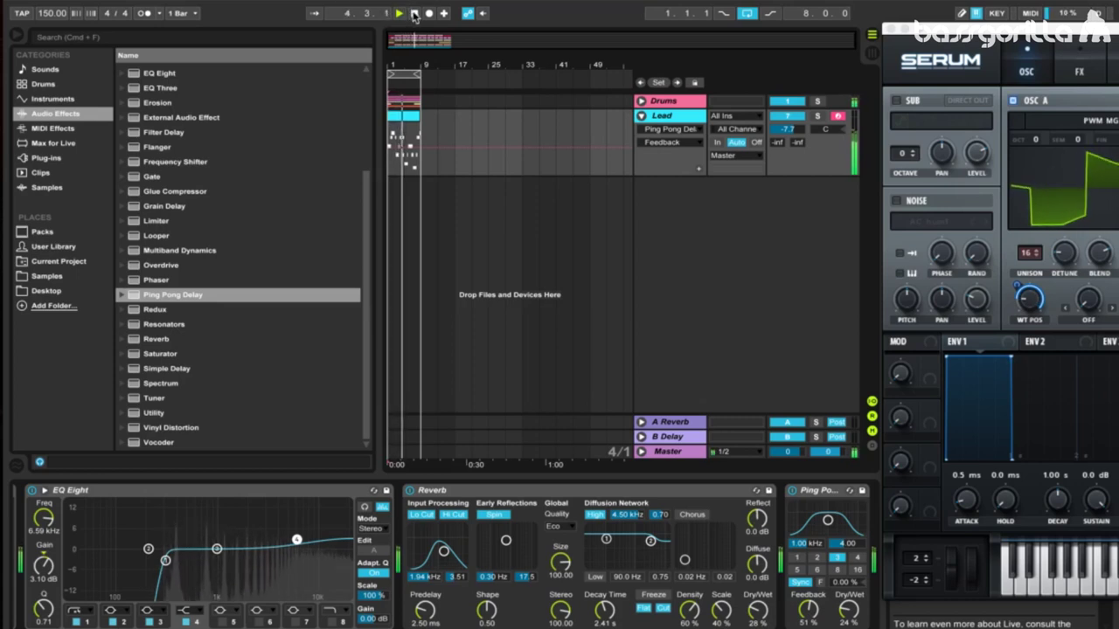
Stop playback, then switch the Serum lead to MONO voicing and raise the PORTA glide knob
{"action": "left_click", "coordinate": [415, 13]}
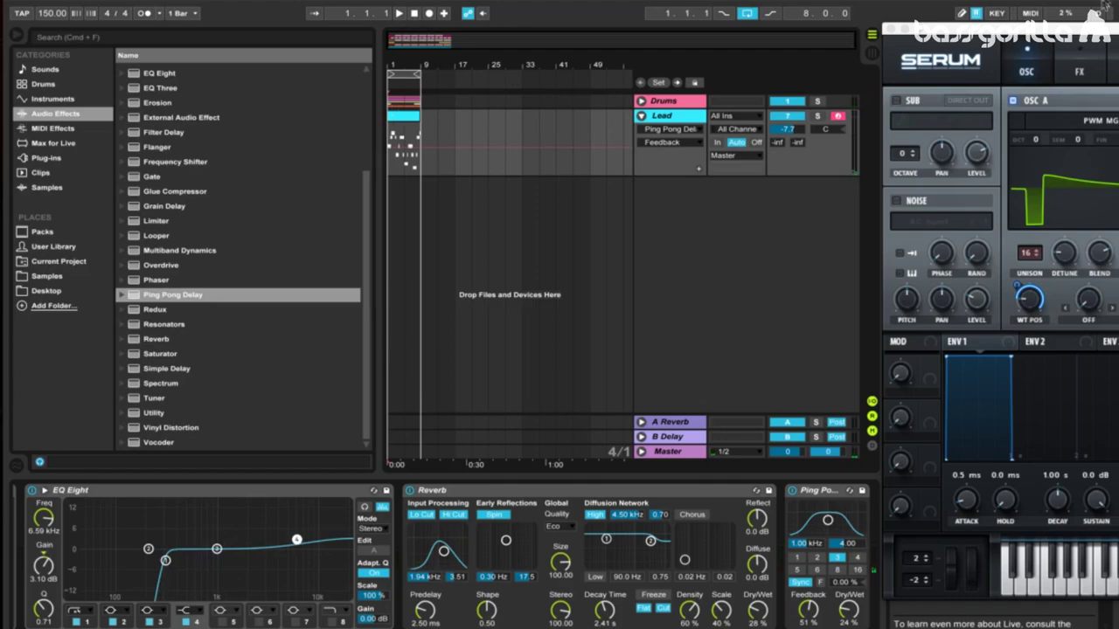
{"action": "left_click_drag", "start_coordinate": [1085, 33], "coordinate": [382, 20]}
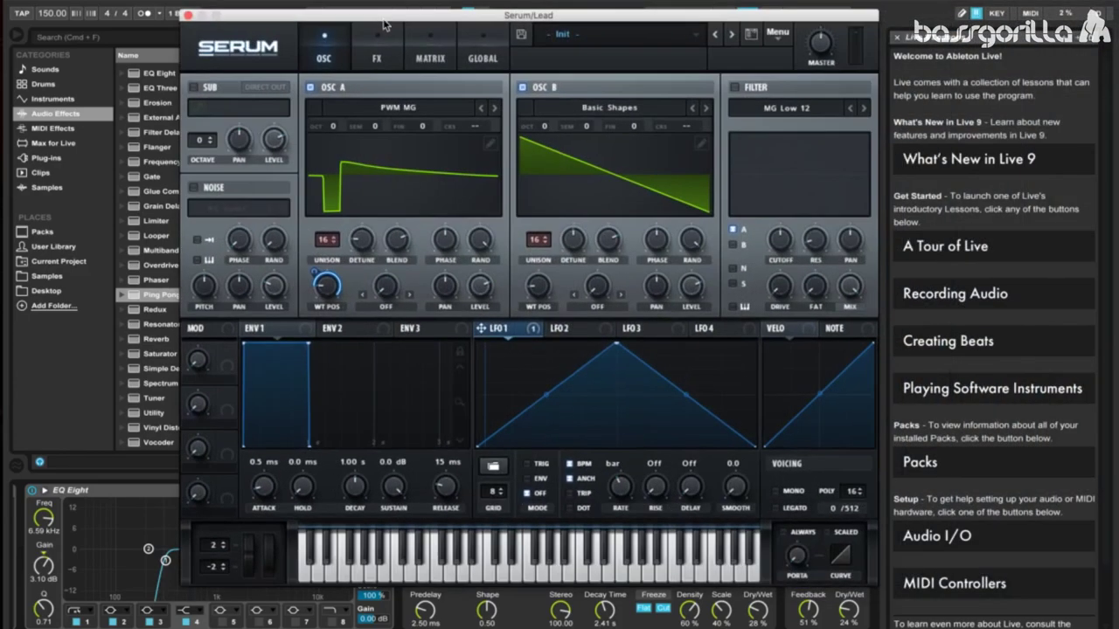
{"action": "left_click", "coordinate": [791, 491]}
{"action": "left_click_drag", "start_coordinate": [802, 563], "coordinate": [806, 510]}
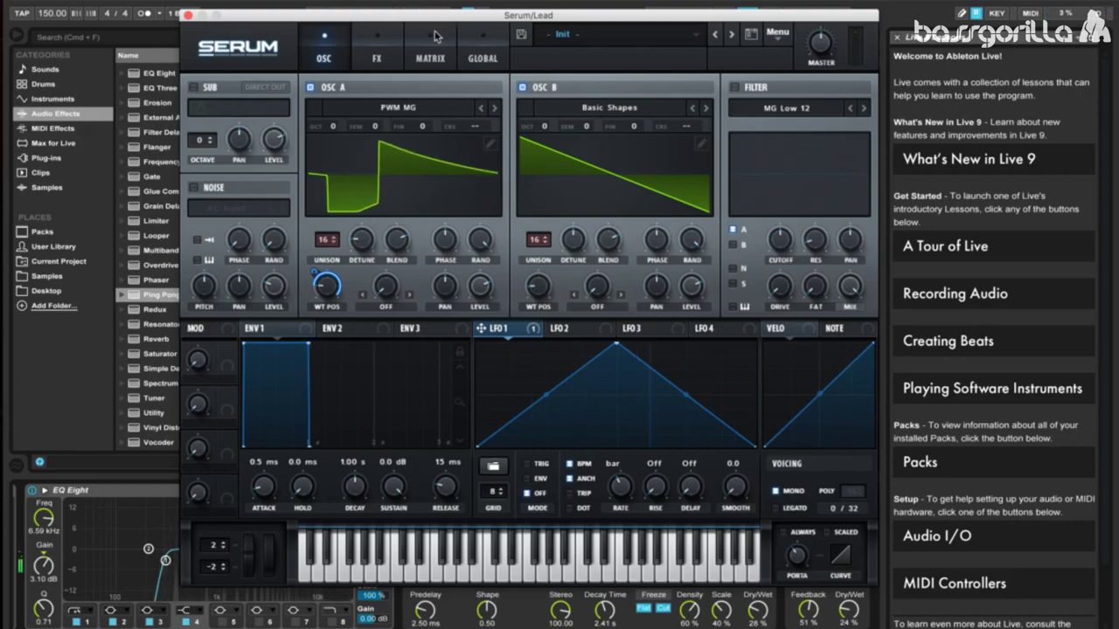
{"action": "left_click_drag", "start_coordinate": [406, 15], "coordinate": [997, 30]}
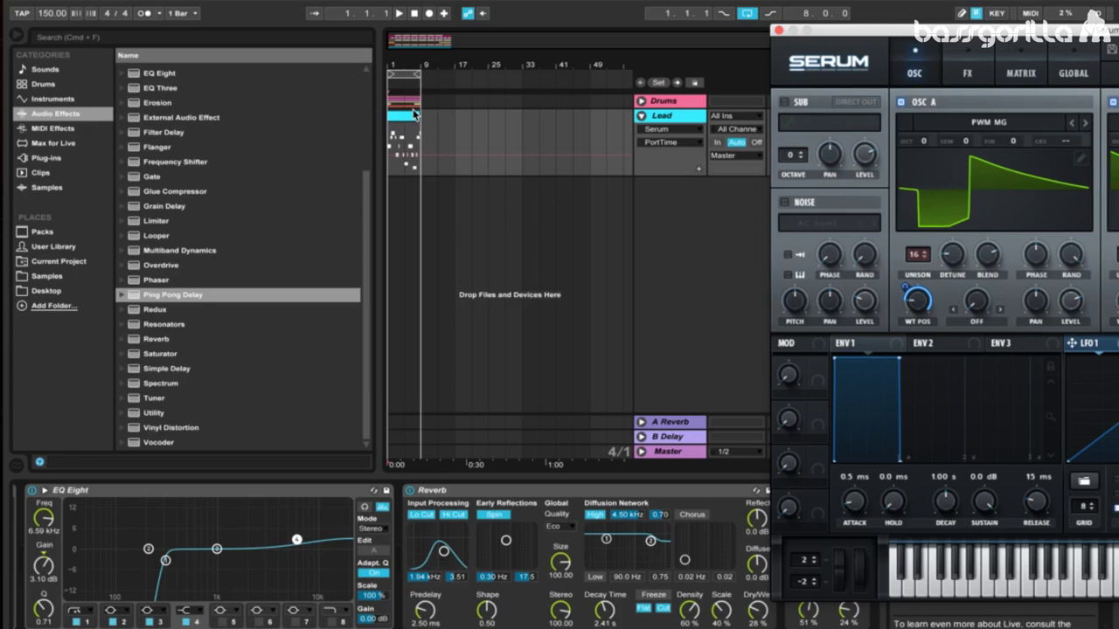
In the Lead clip, raise a pitch-bend envelope breakpoint near bar 2 to 4521
{"action": "double_click", "coordinate": [410, 116]}
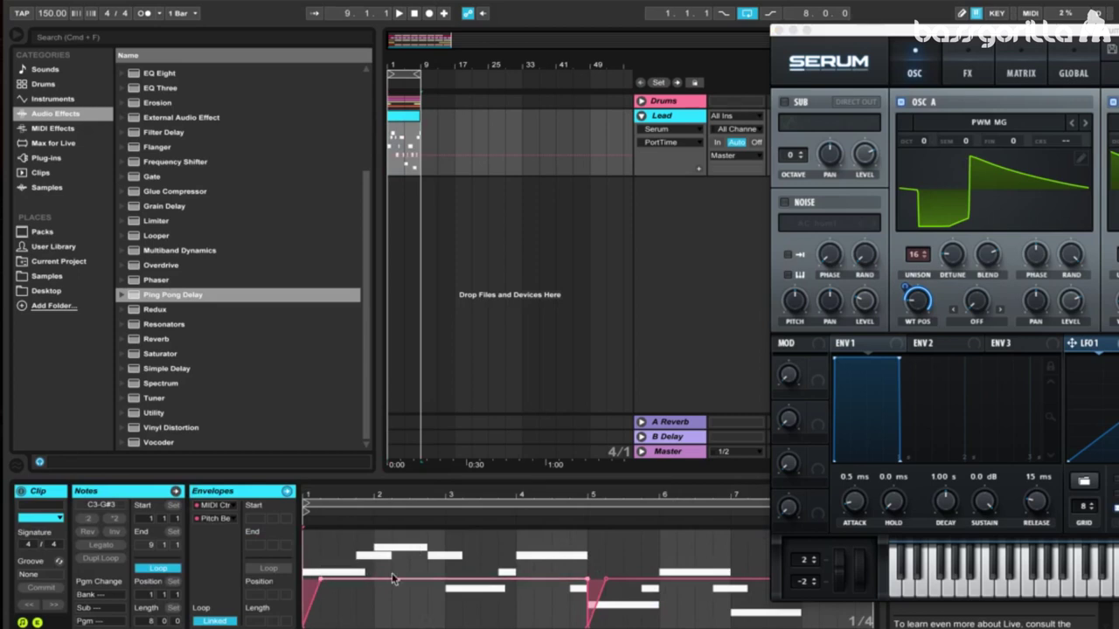
{"action": "left_click_drag", "start_coordinate": [394, 577], "coordinate": [394, 558]}
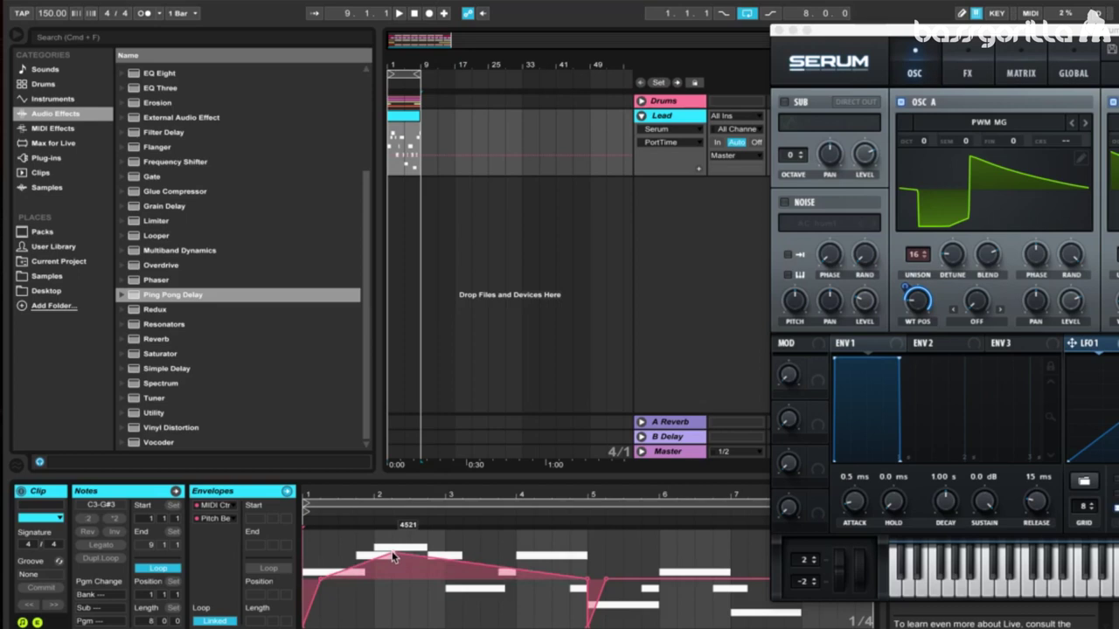